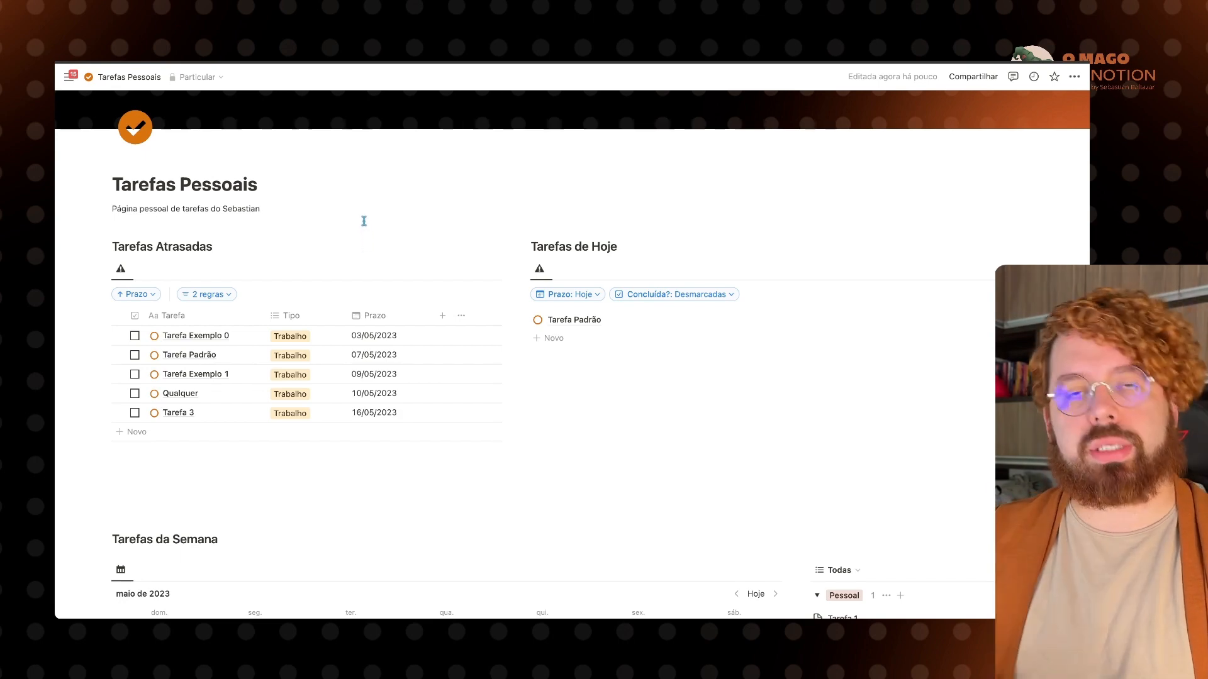
Step: Add a new line under the description and insert a Figma embed block via the /integrar command
key("Return")
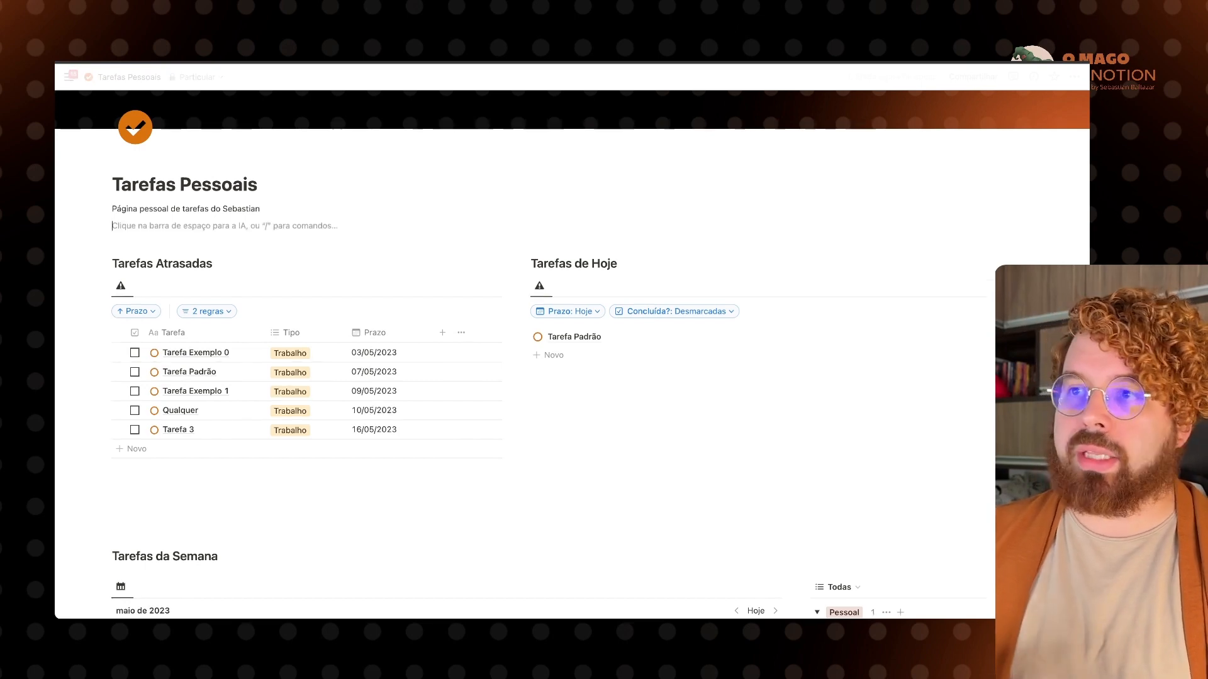
type("/")
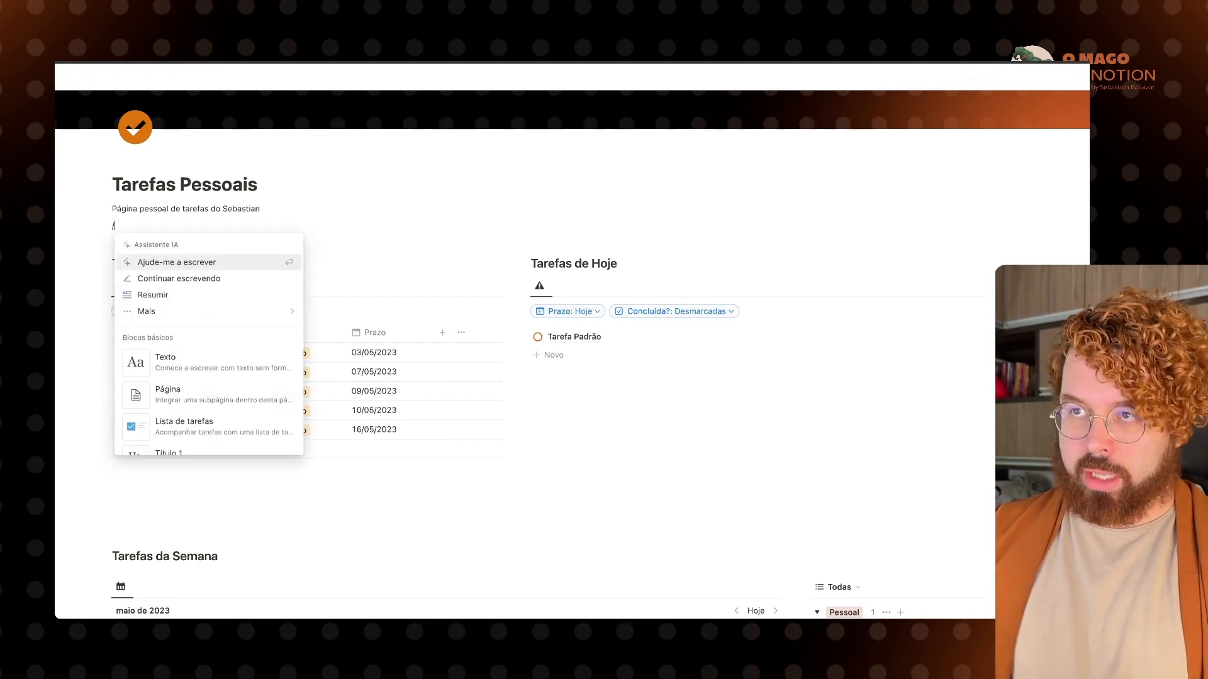
type("intege")
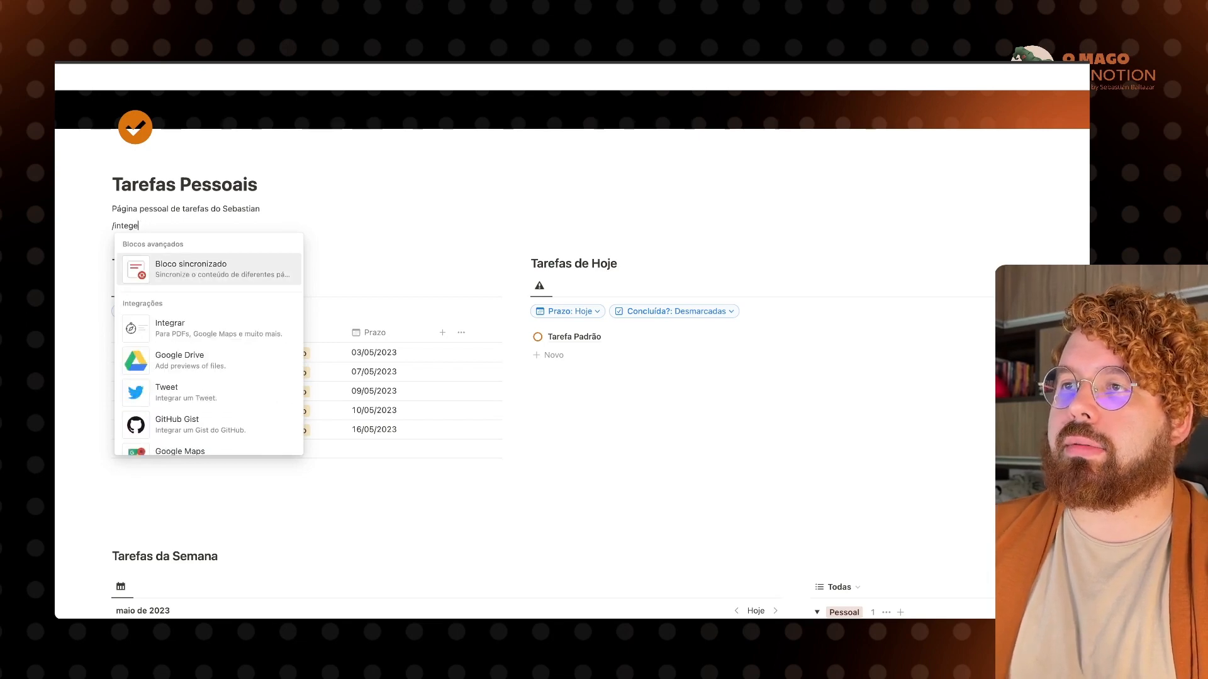
key("BackSpace")
type("rar")
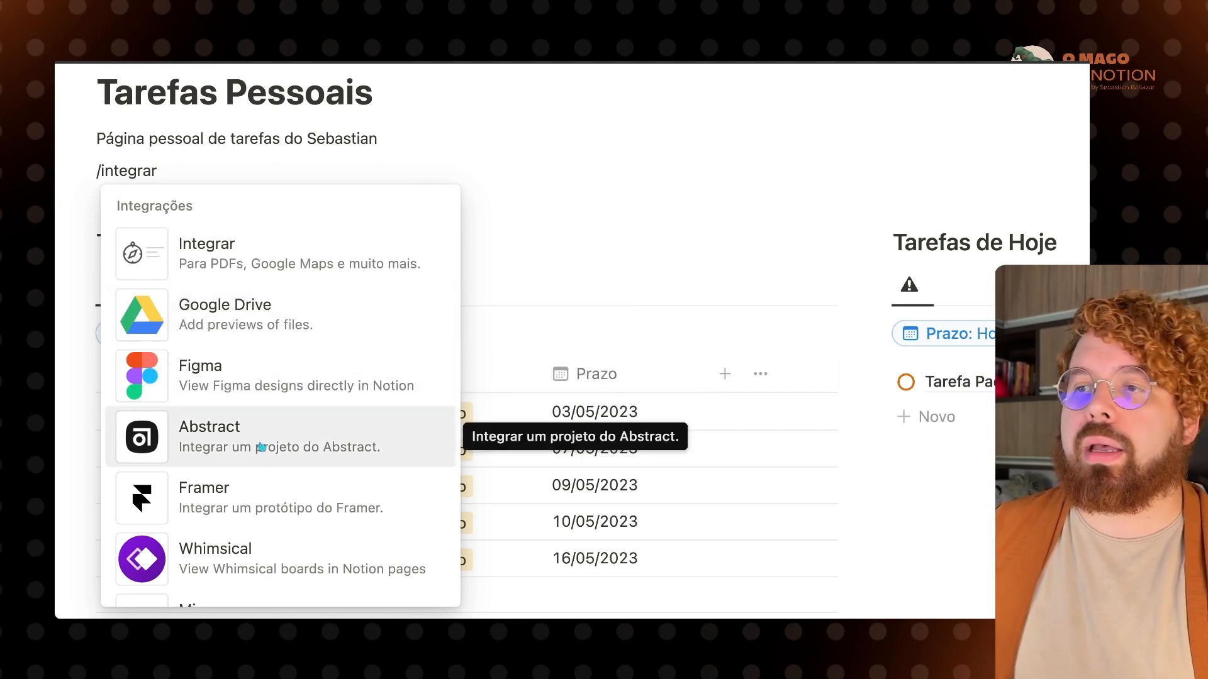
scroll(255, 485, "down", 1)
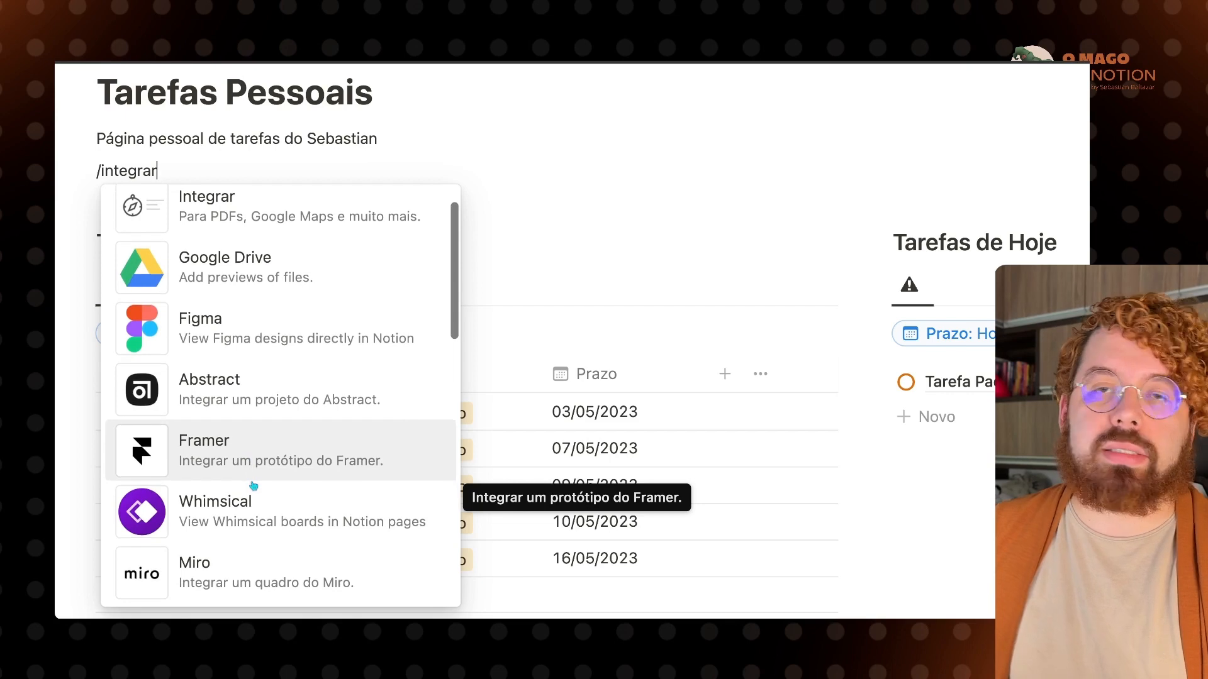
scroll(253, 485, "down", 2)
scroll(251, 497, "down", 10)
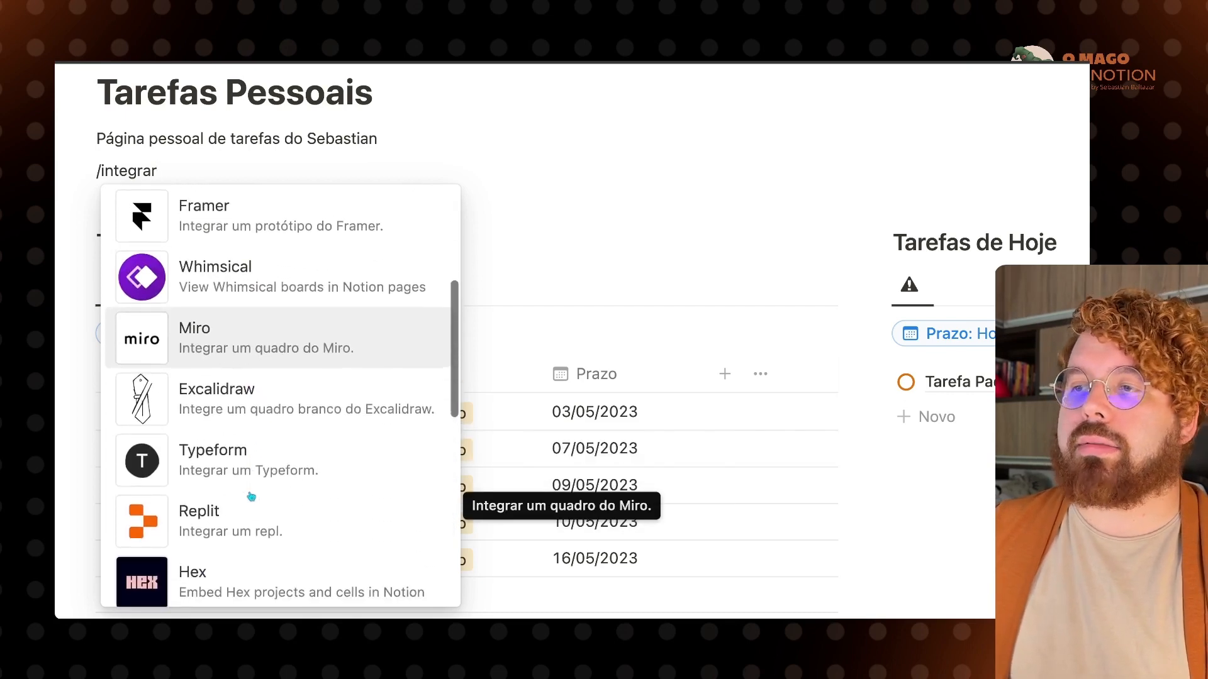
scroll(251, 497, "up", 8)
scroll(251, 497, "up", 5)
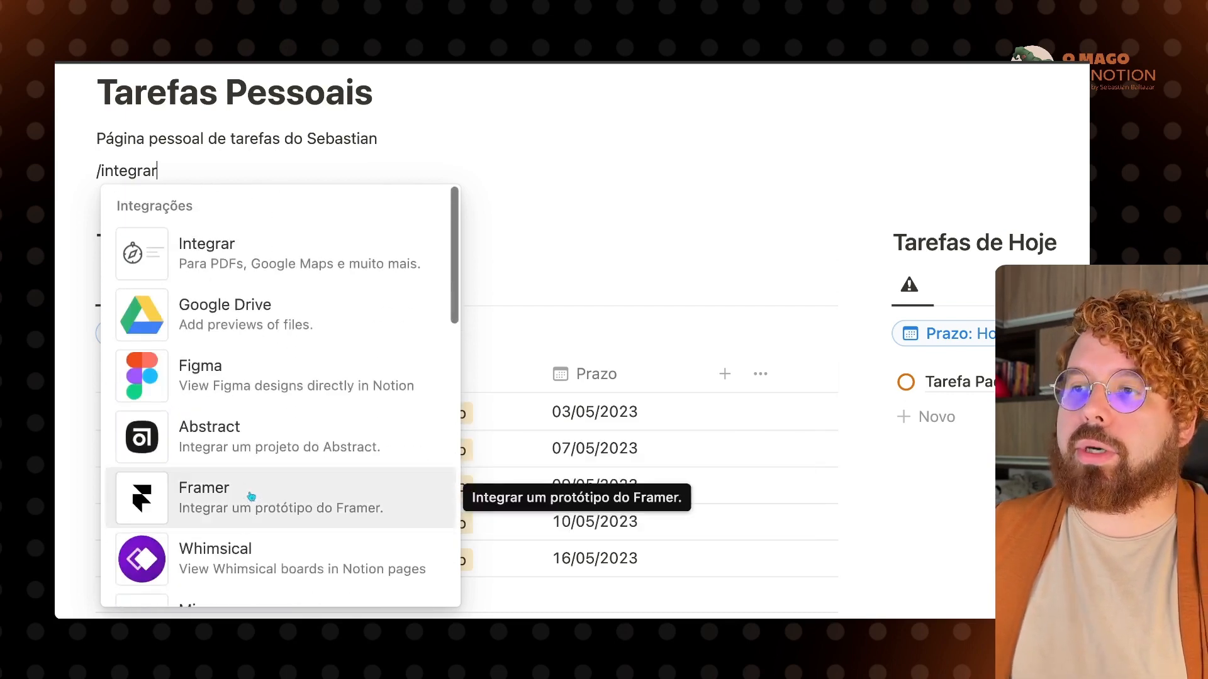
left_click(232, 373)
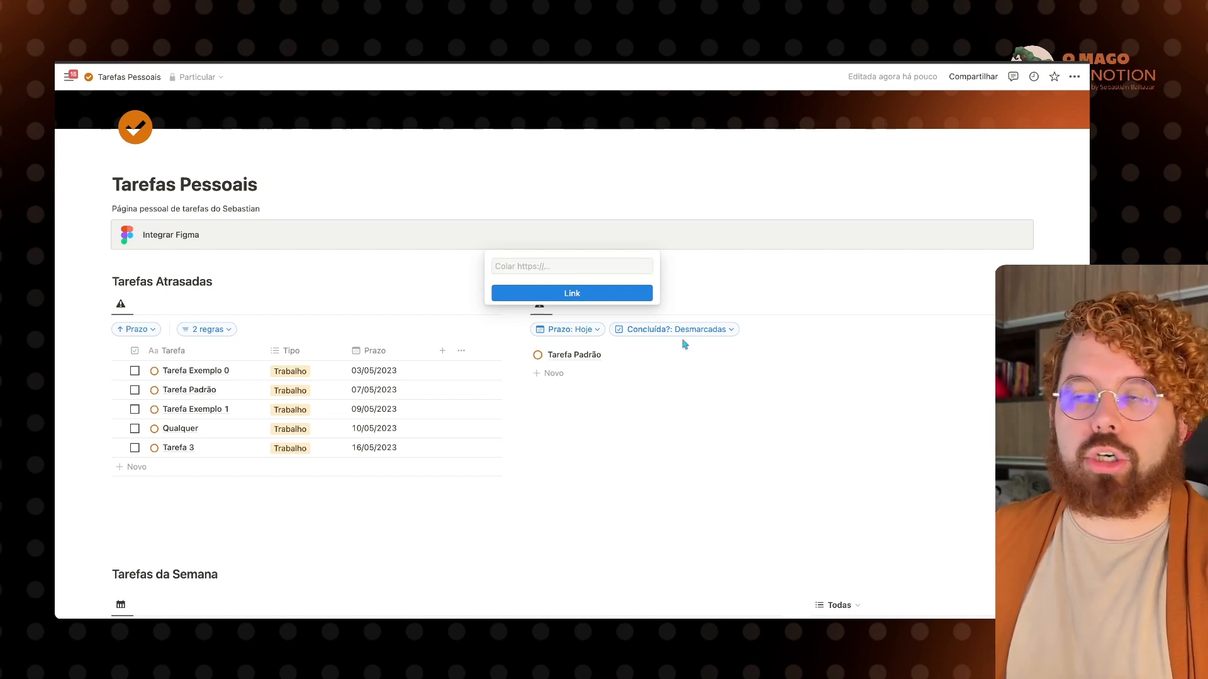
Step: Paste the strategic board's Figma URL into the embed's link field and confirm it
left_click(532, 270)
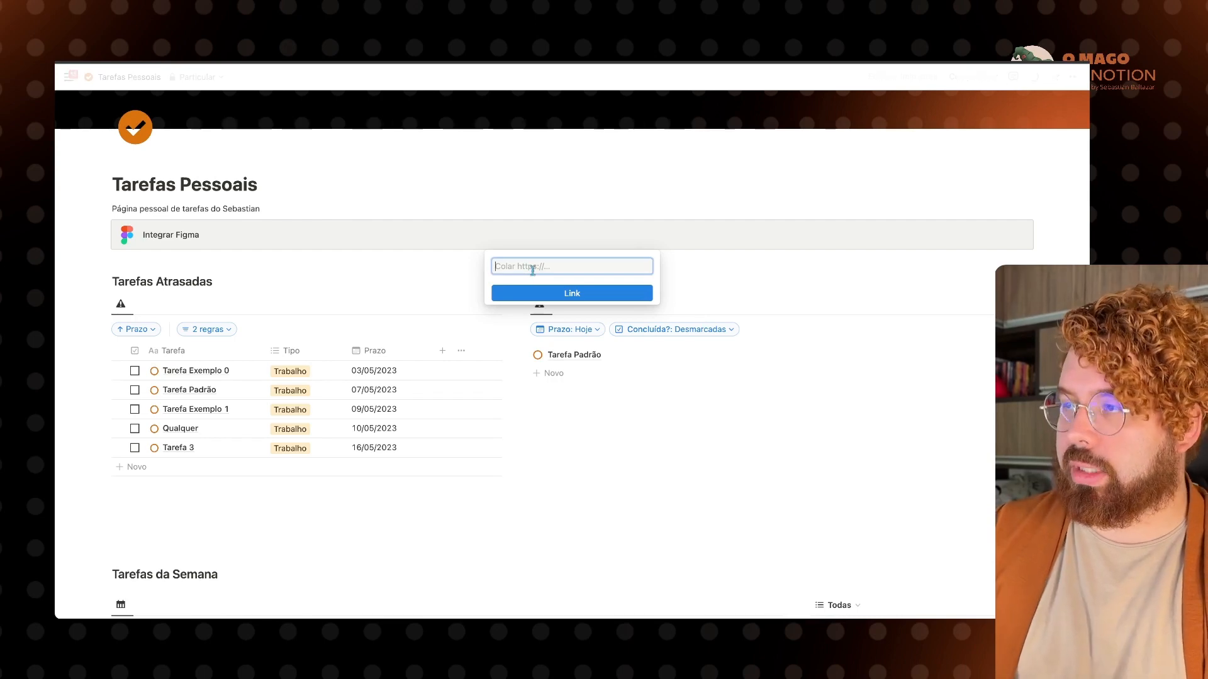
key("super+v")
left_click(554, 294)
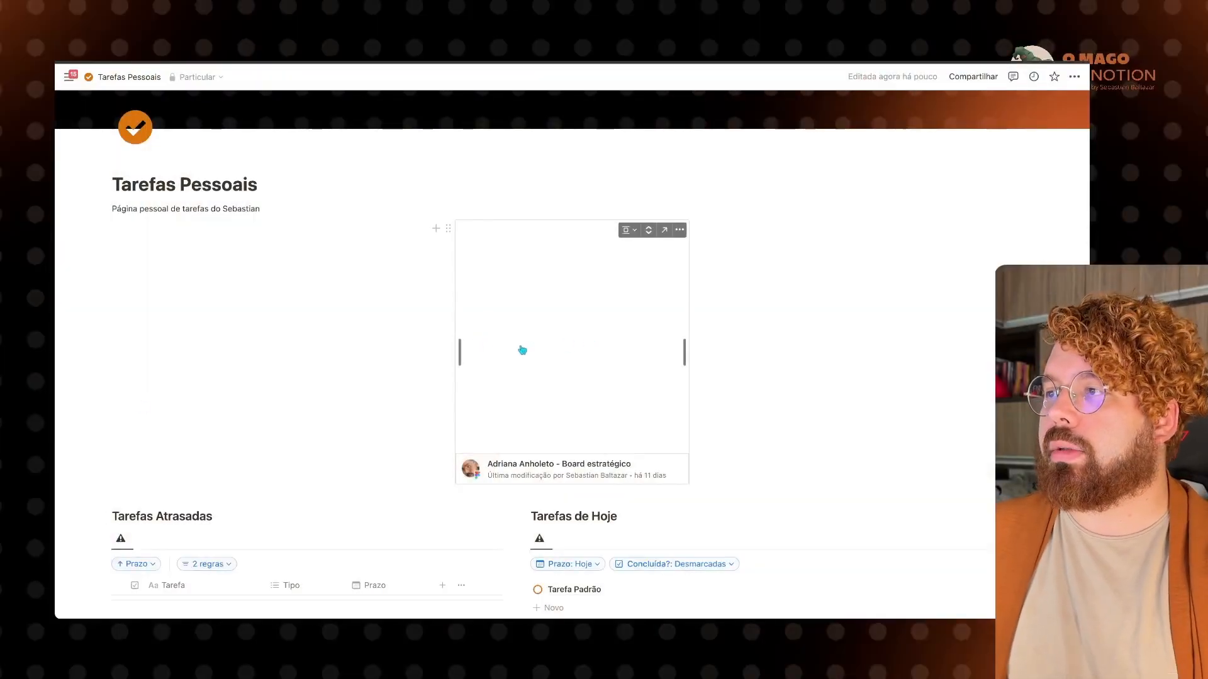
Step: Widen the Figma embed to near full width, view the board expanded with zoom, then open it
left_click_drag(459, 350, 78, 360)
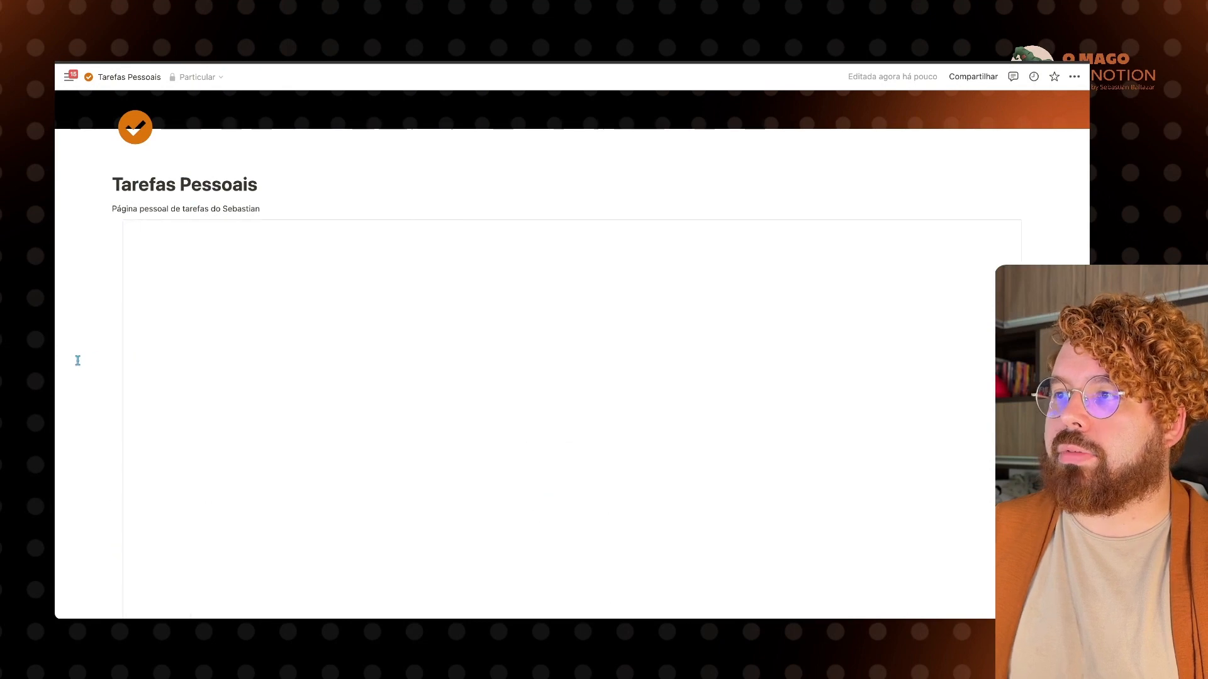
scroll(343, 405, "down", 3)
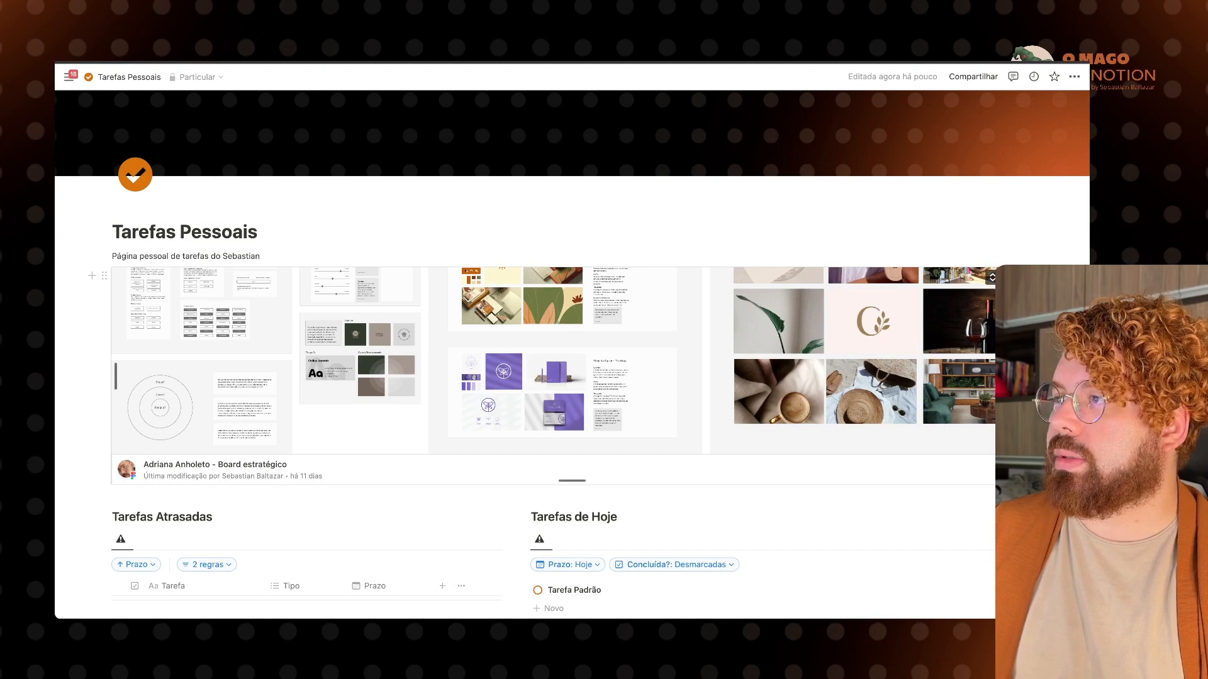
left_click(991, 281)
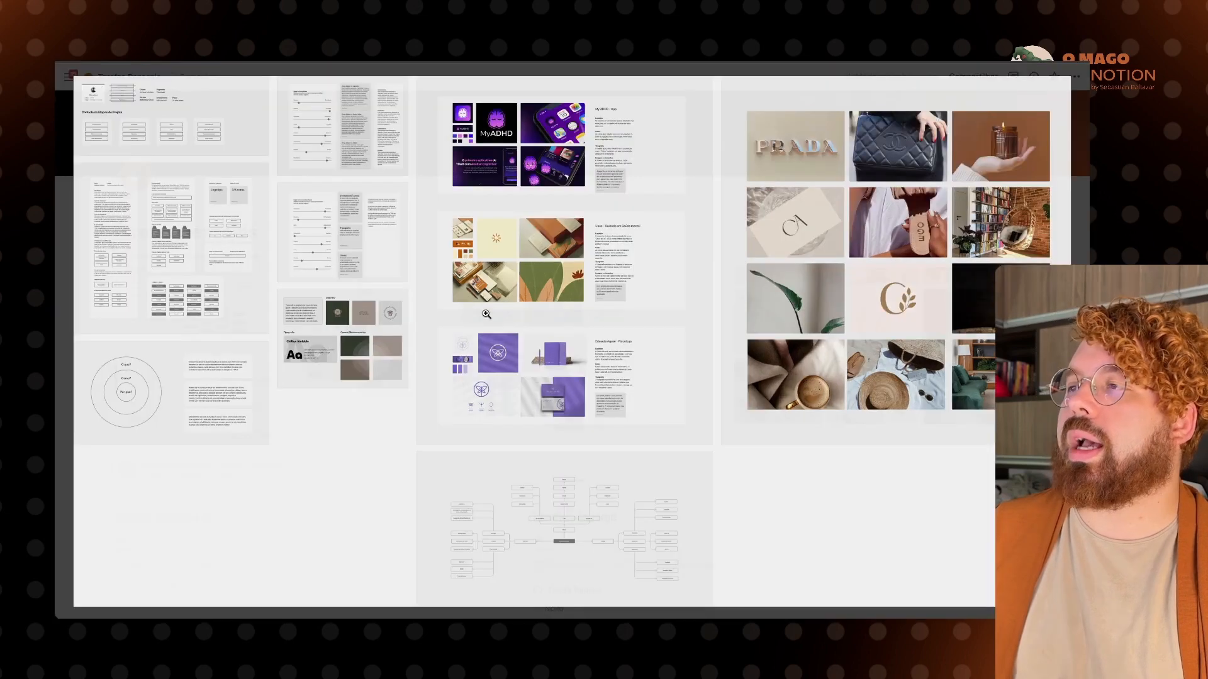
left_click(426, 346)
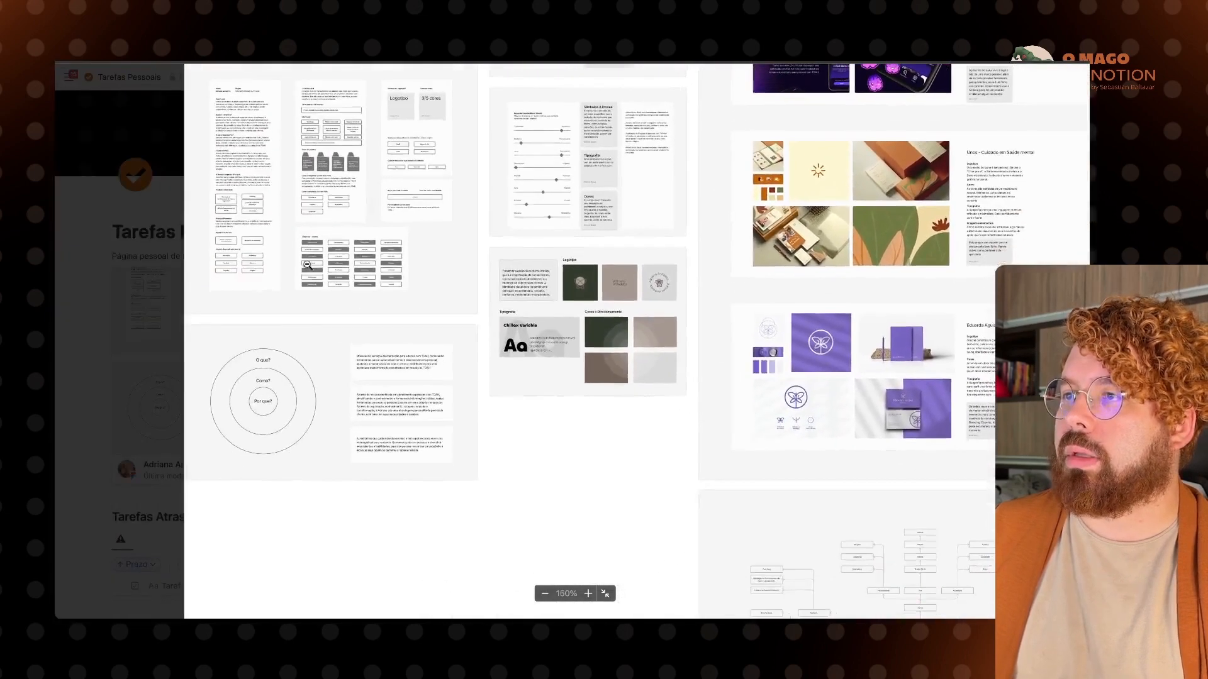
left_click(308, 265)
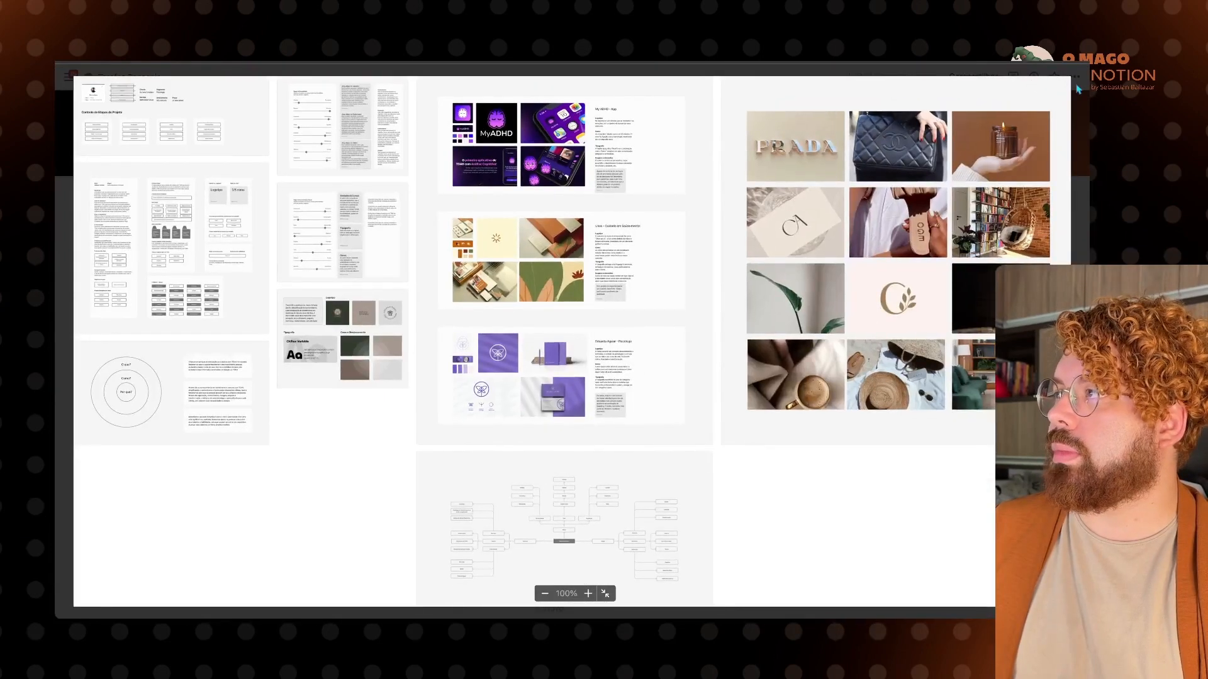
key("Escape")
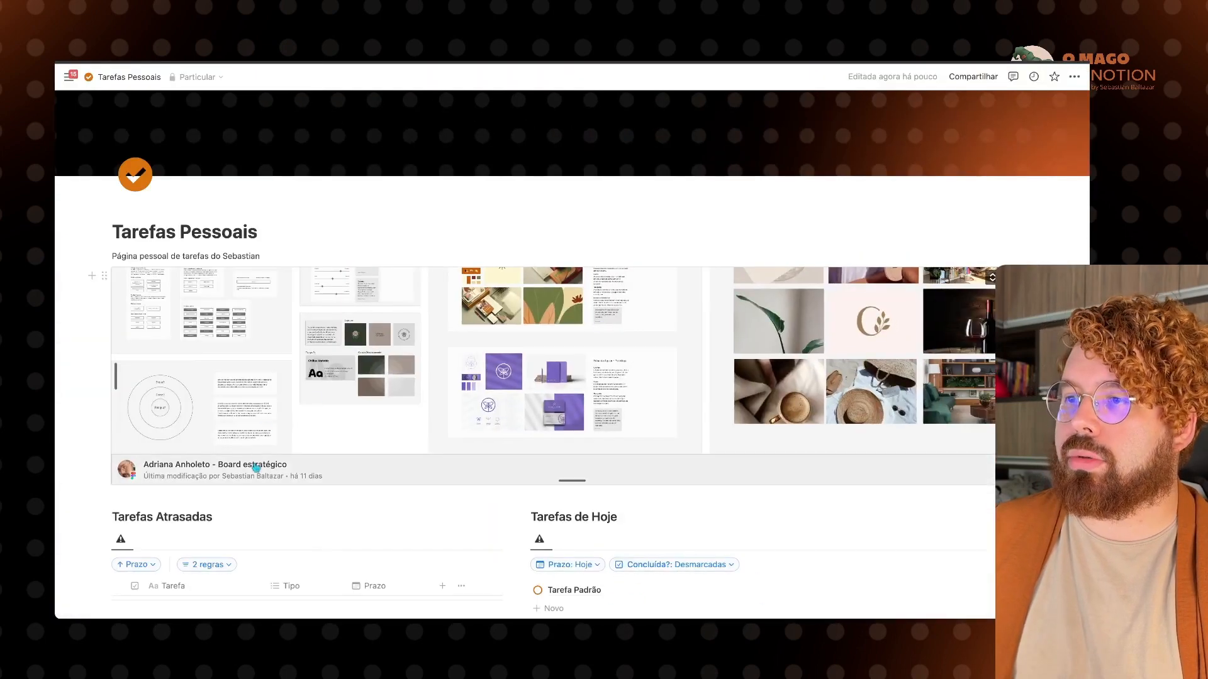
left_click(260, 468)
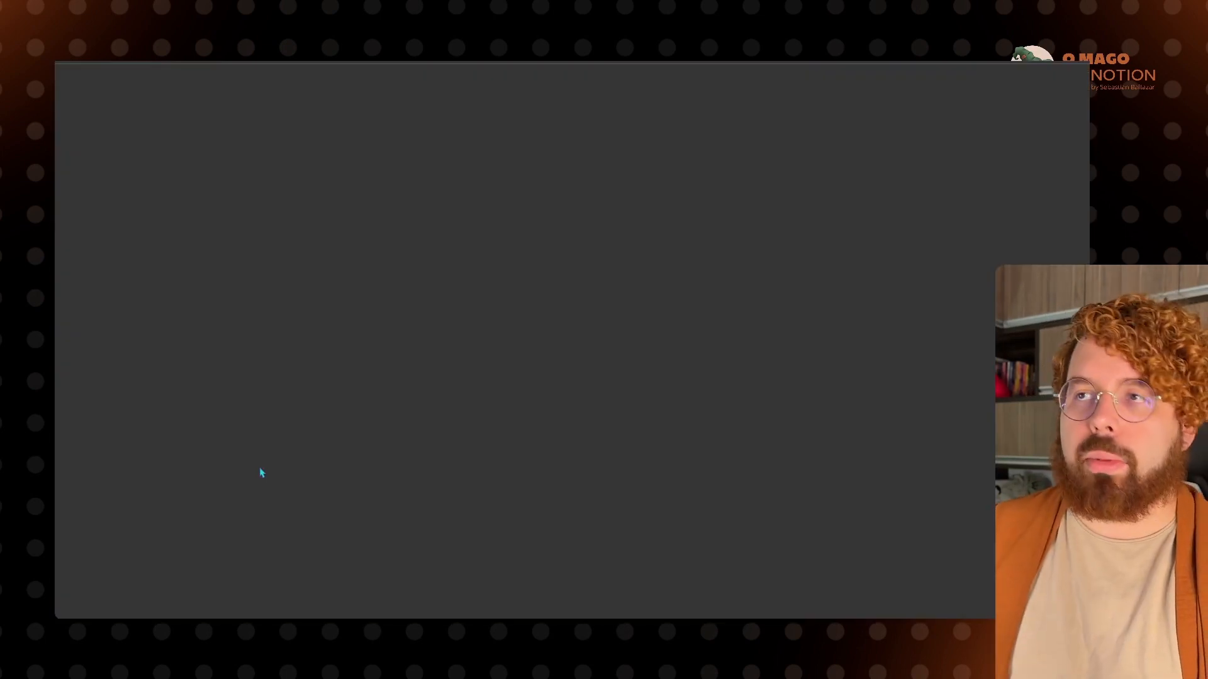
Step: Return to Tarefas Pessoais and add an empty line between the description and the Figma embed
key("super+w")
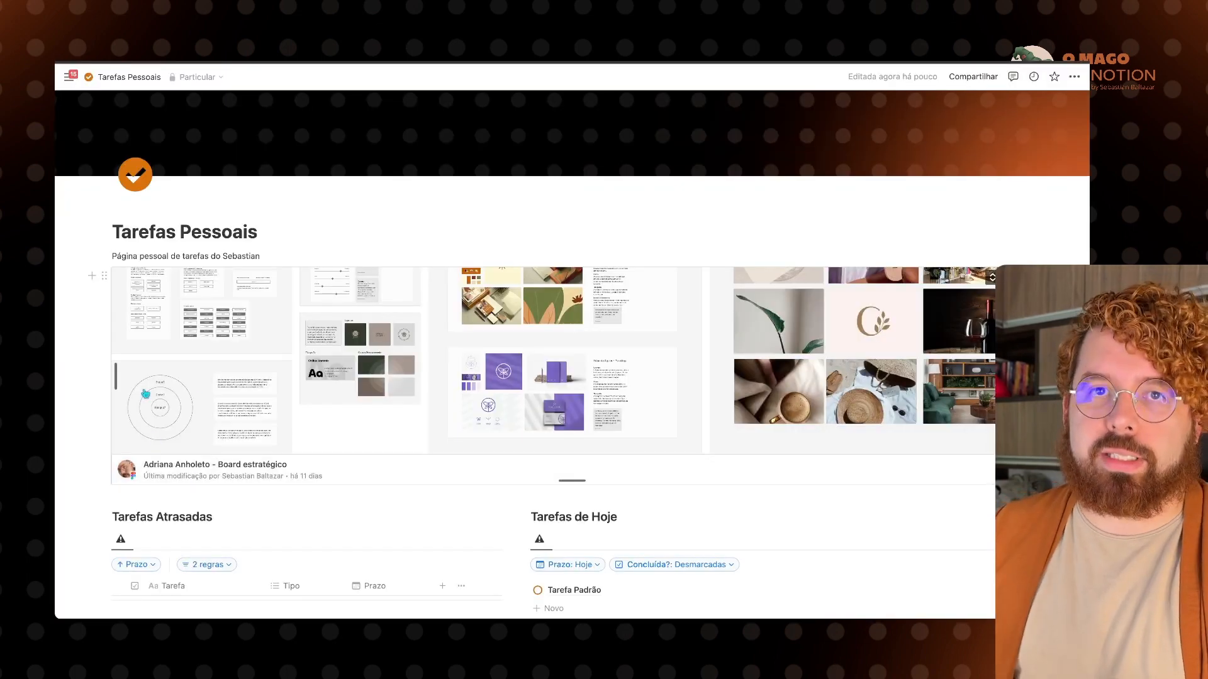
left_click(318, 258)
key("Return")
type("/")
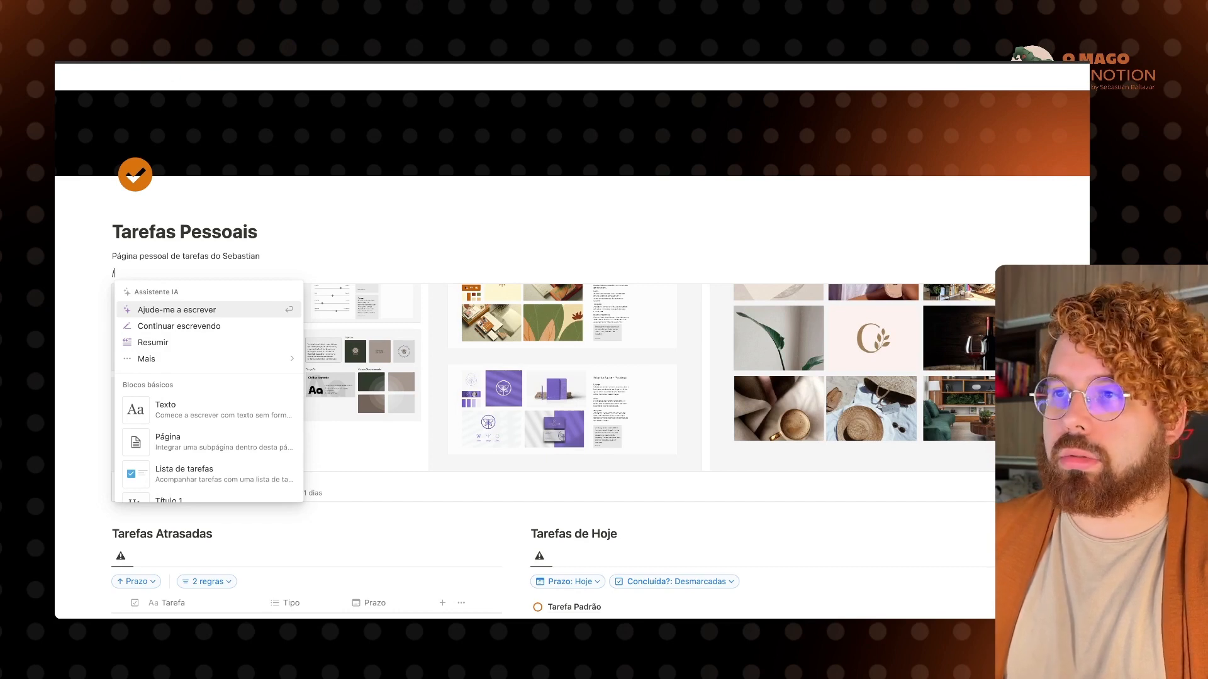
type("int")
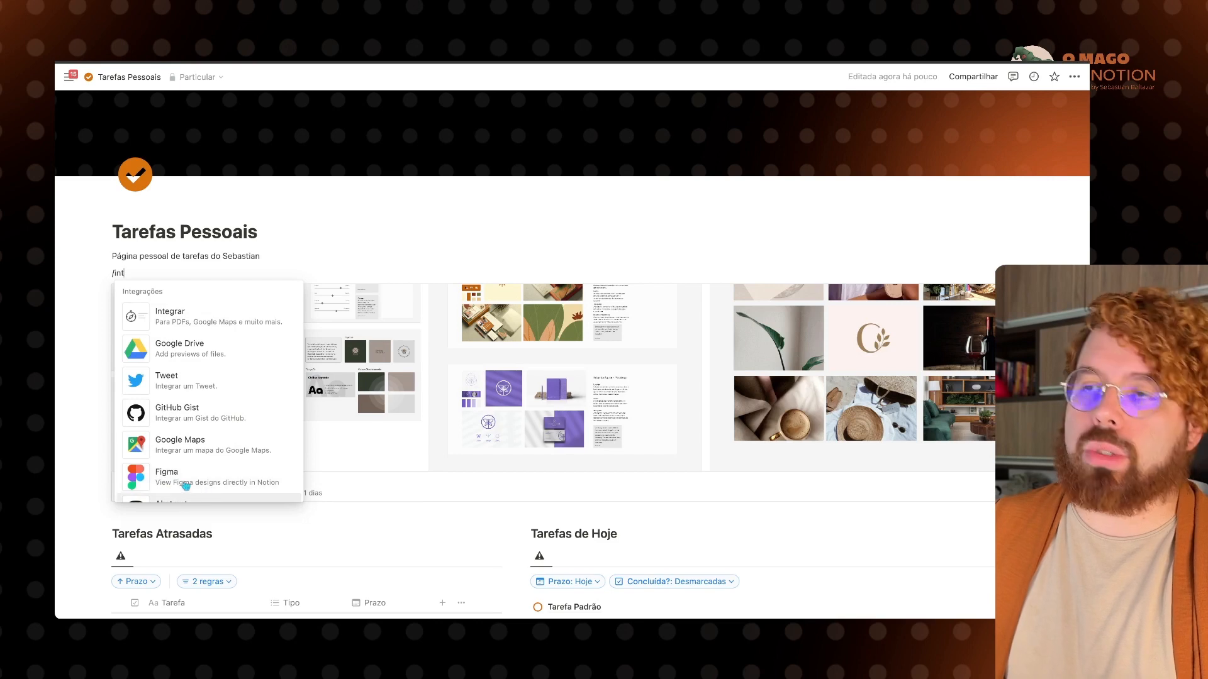
left_click(144, 273)
key("BackSpace")
key("BackSpace")
key("BackSpace")
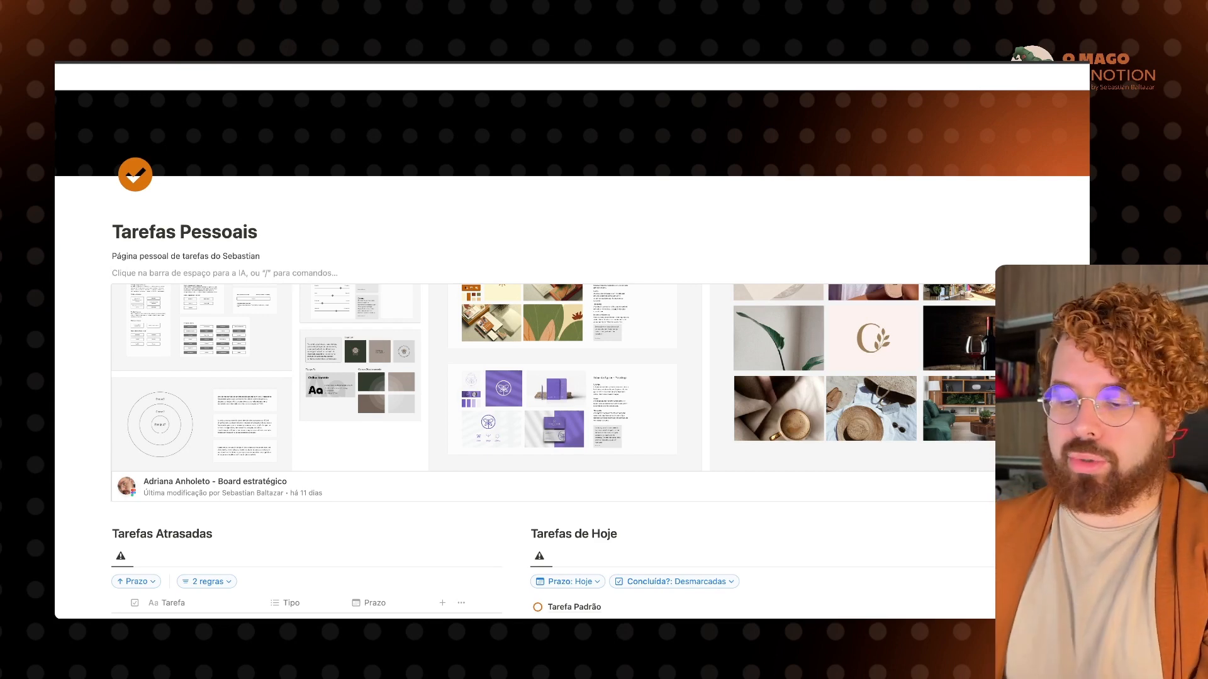
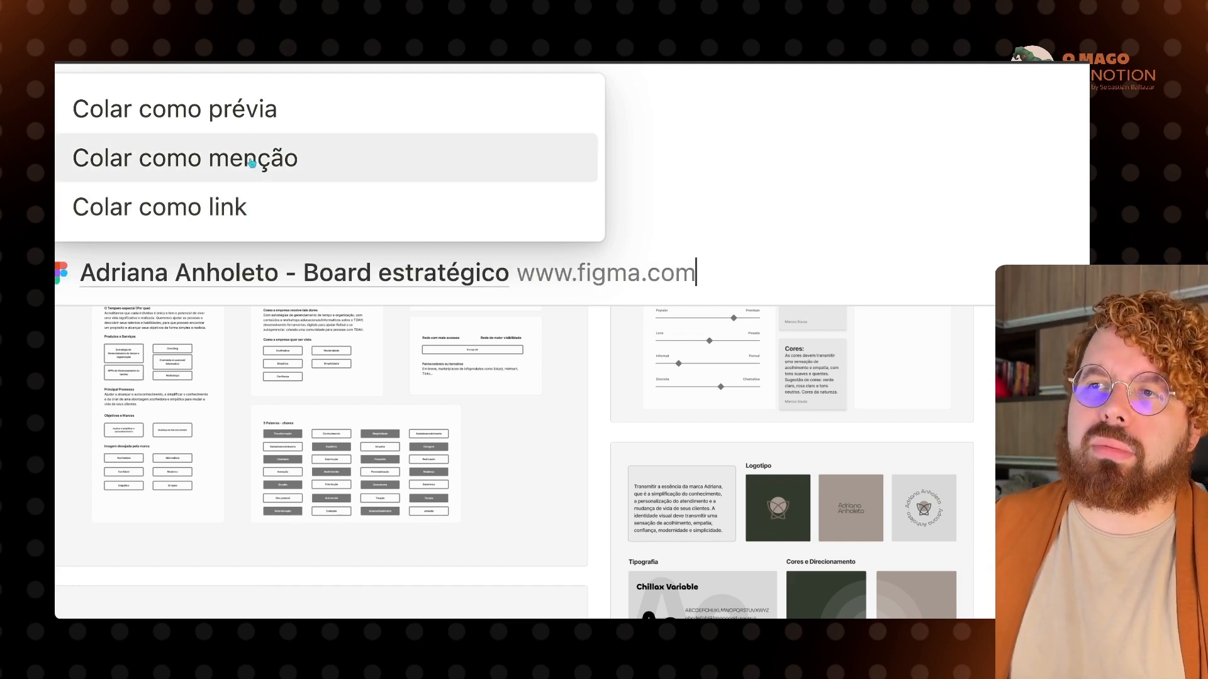
Step: Paste the Figma link as a preview on the empty line and stretch it across the page
left_click(258, 112)
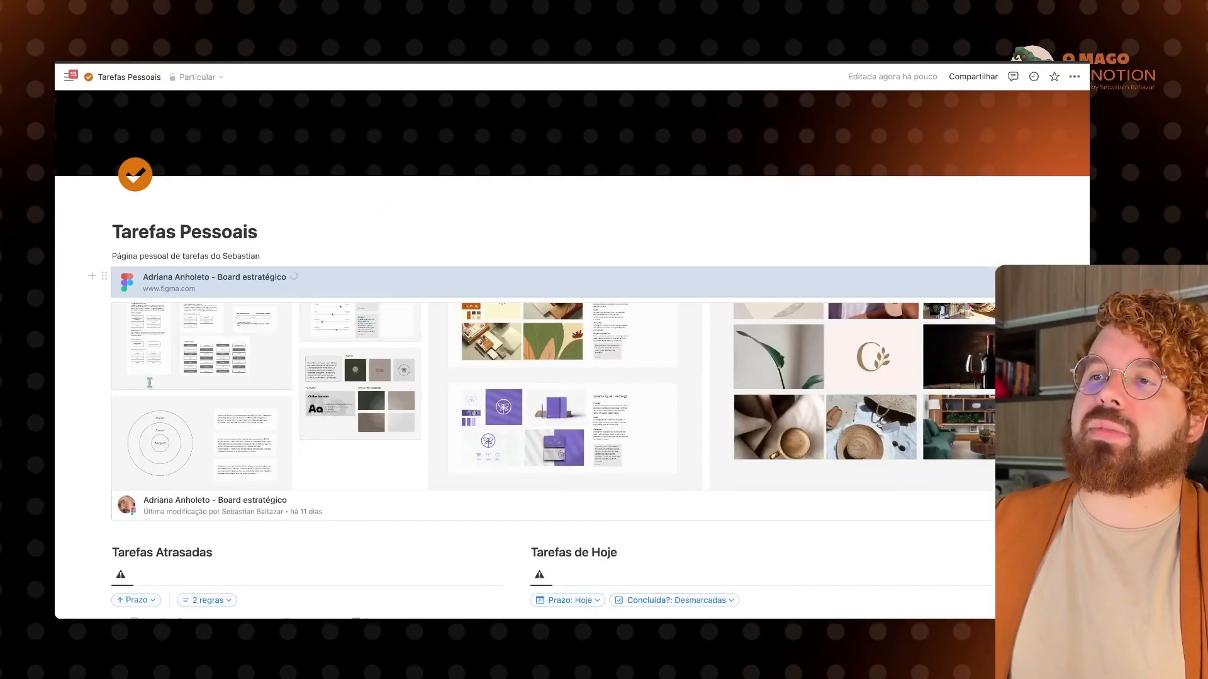
scroll(318, 431, "down", 3)
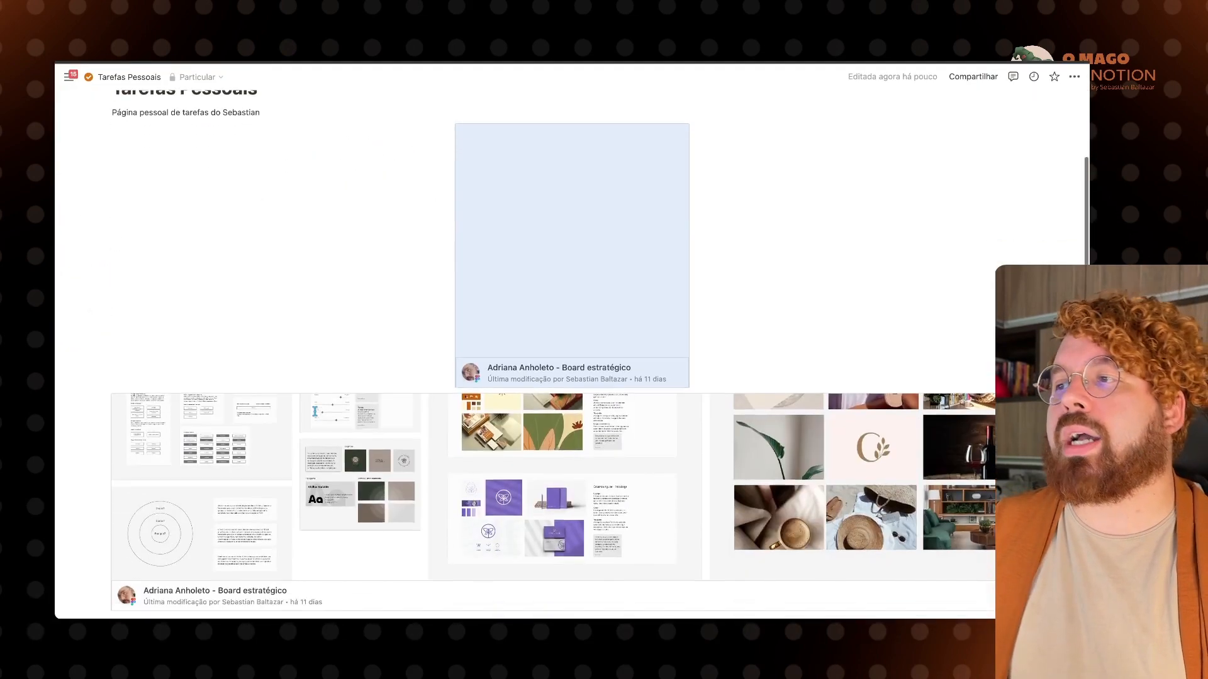
left_click_drag(319, 215, 232, 217)
scroll(233, 217, "up", 1)
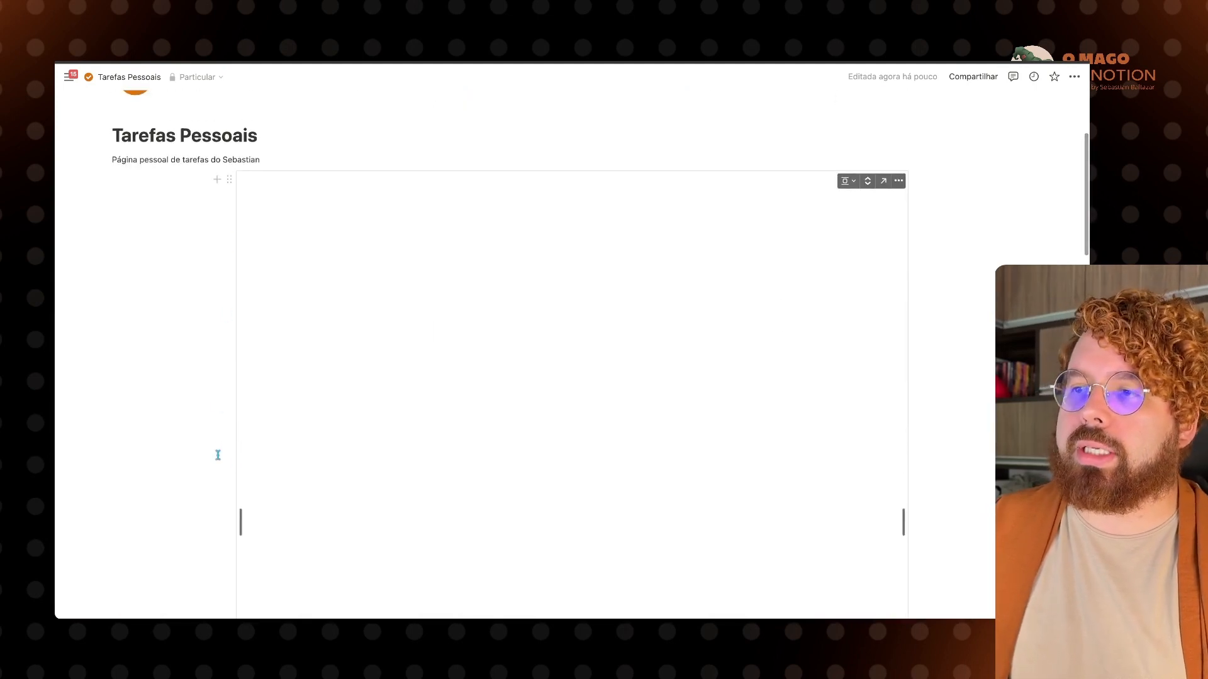
left_click_drag(240, 461, 129, 470)
scroll(130, 470, "down", 15)
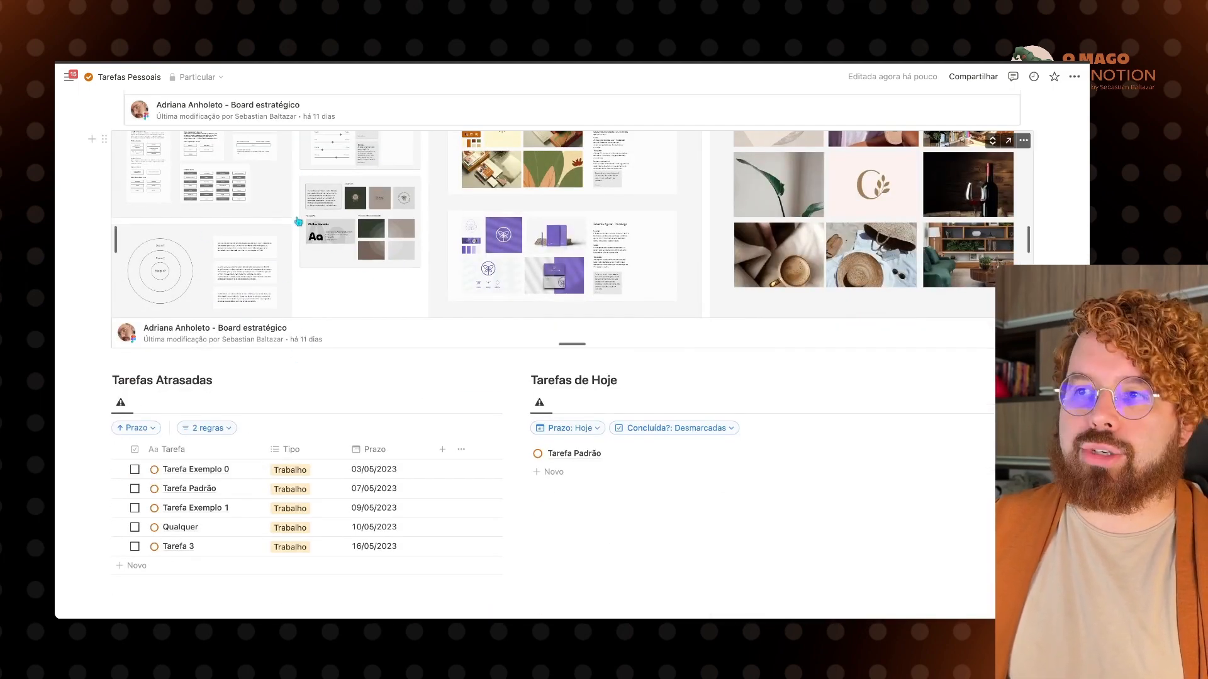
left_click(316, 279)
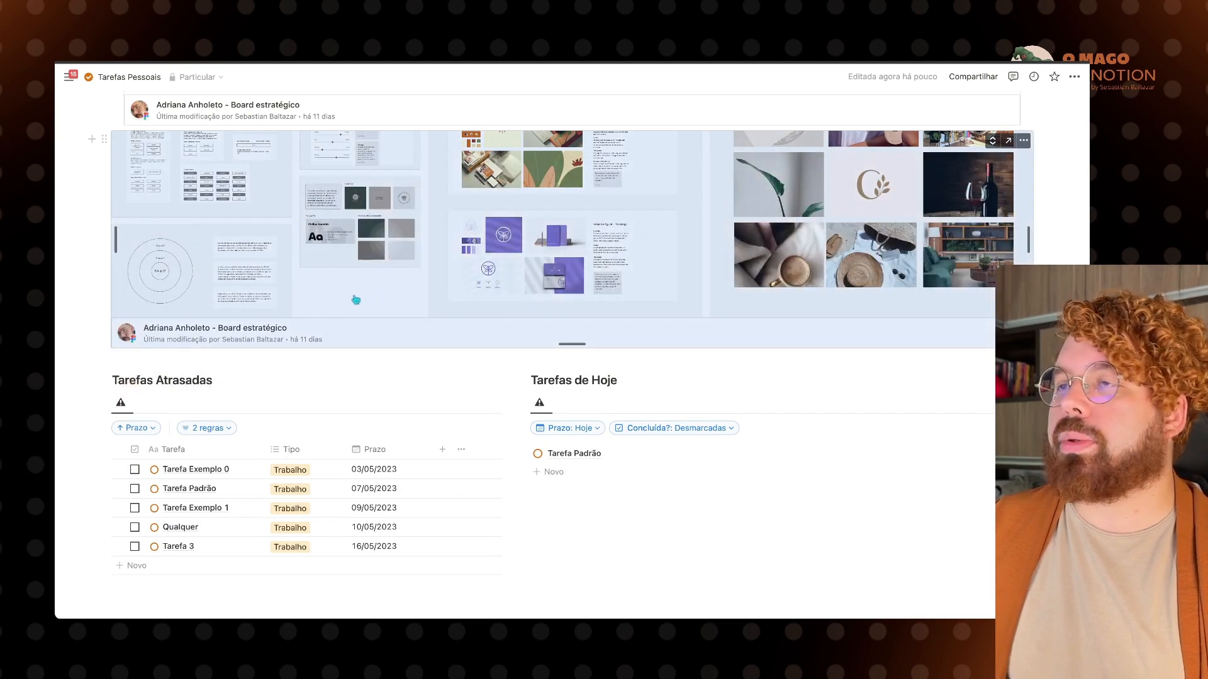
scroll(463, 268, "up", 14)
scroll(463, 269, "down", 6)
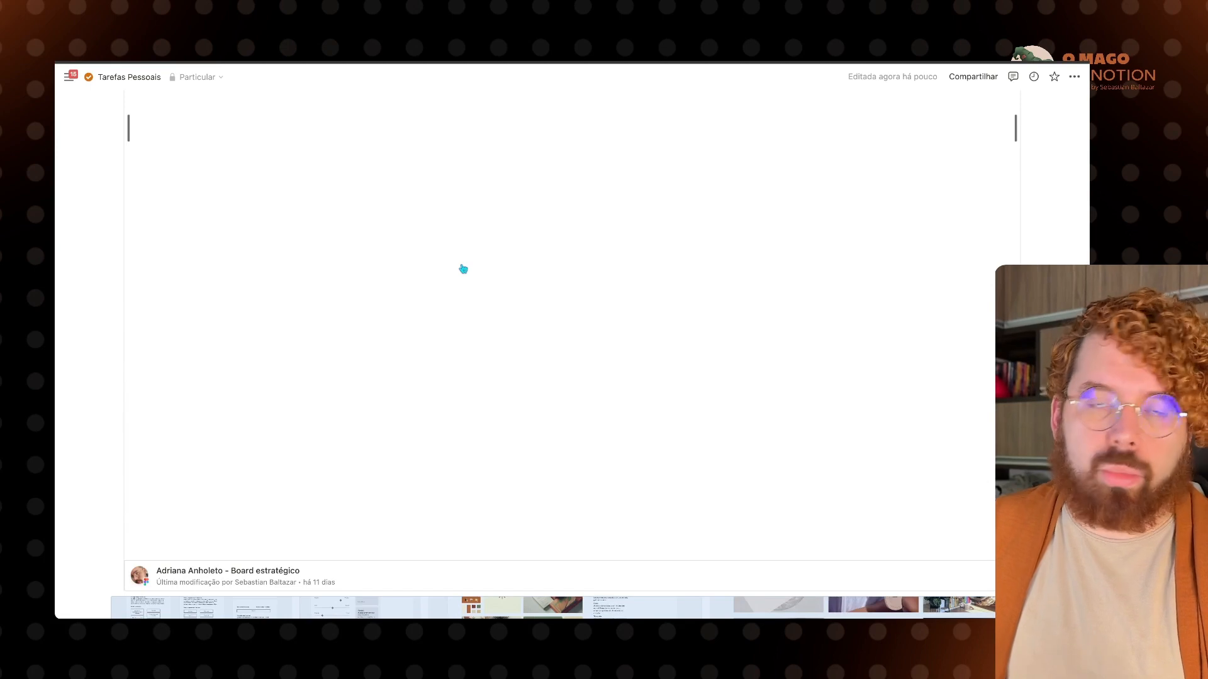
scroll(463, 268, "down", 4)
scroll(87, 253, "up", 12)
left_click(315, 258)
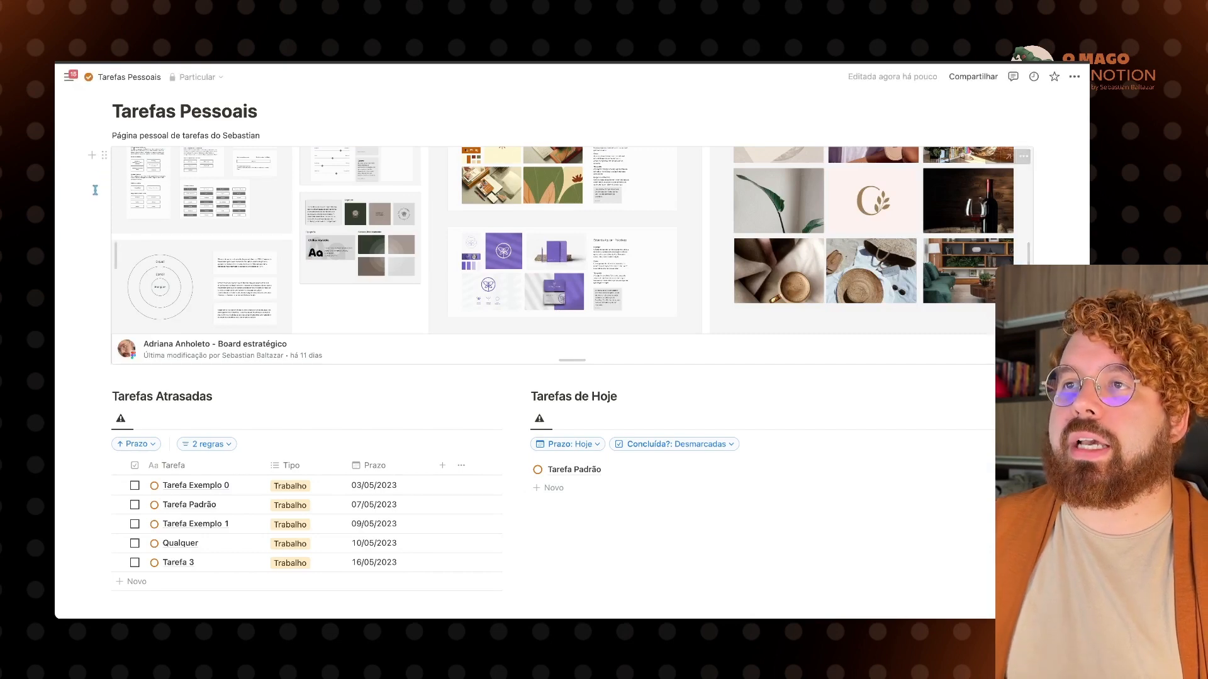
Step: Delete the Figma board embed, then add and remove a trial empty Embed block via /integ
left_click(278, 231)
key("BackSpace")
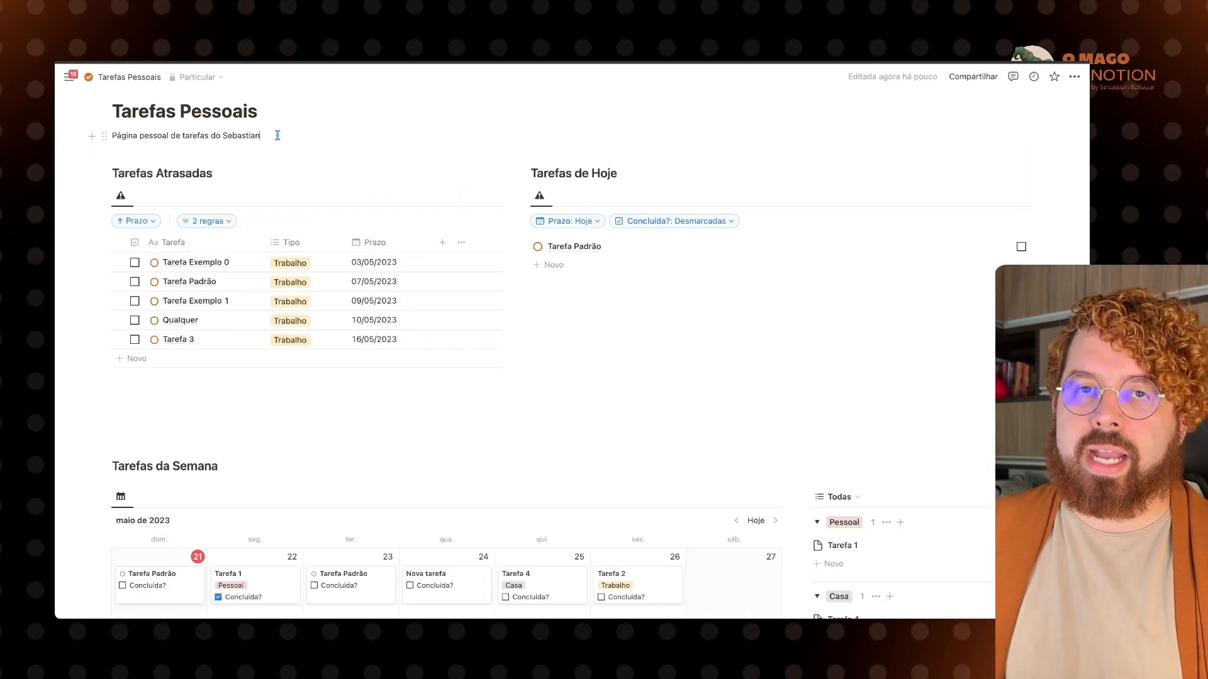
key("Return")
type("/integ")
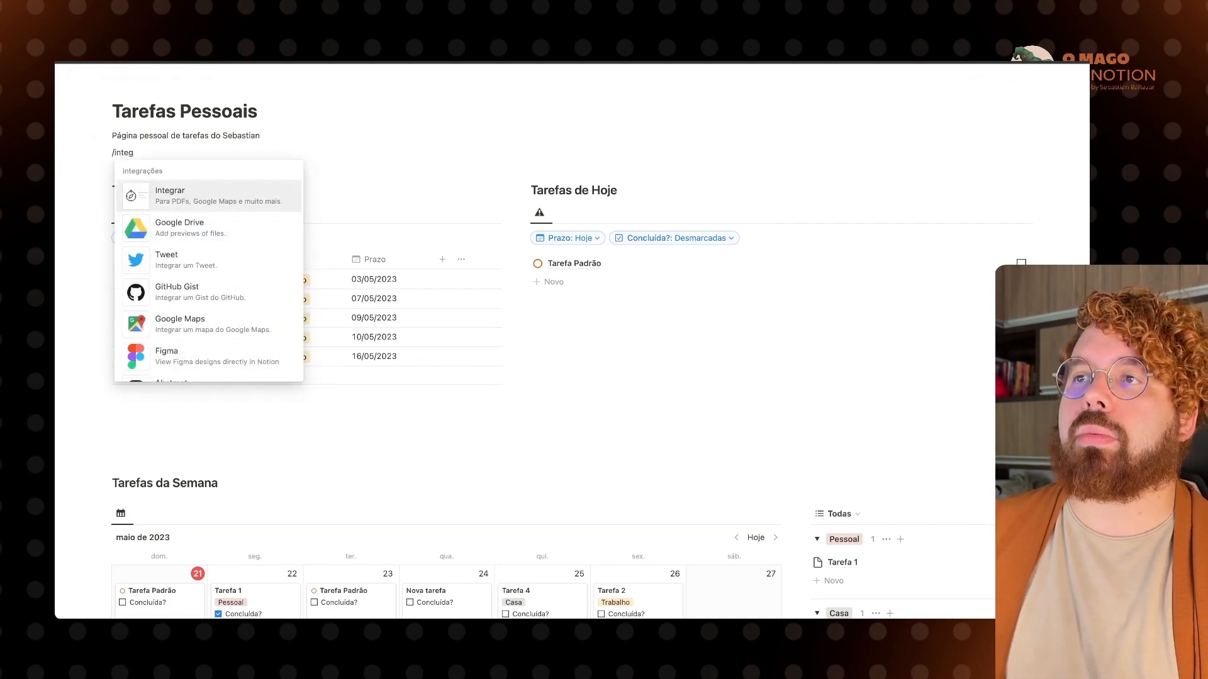
key("Return")
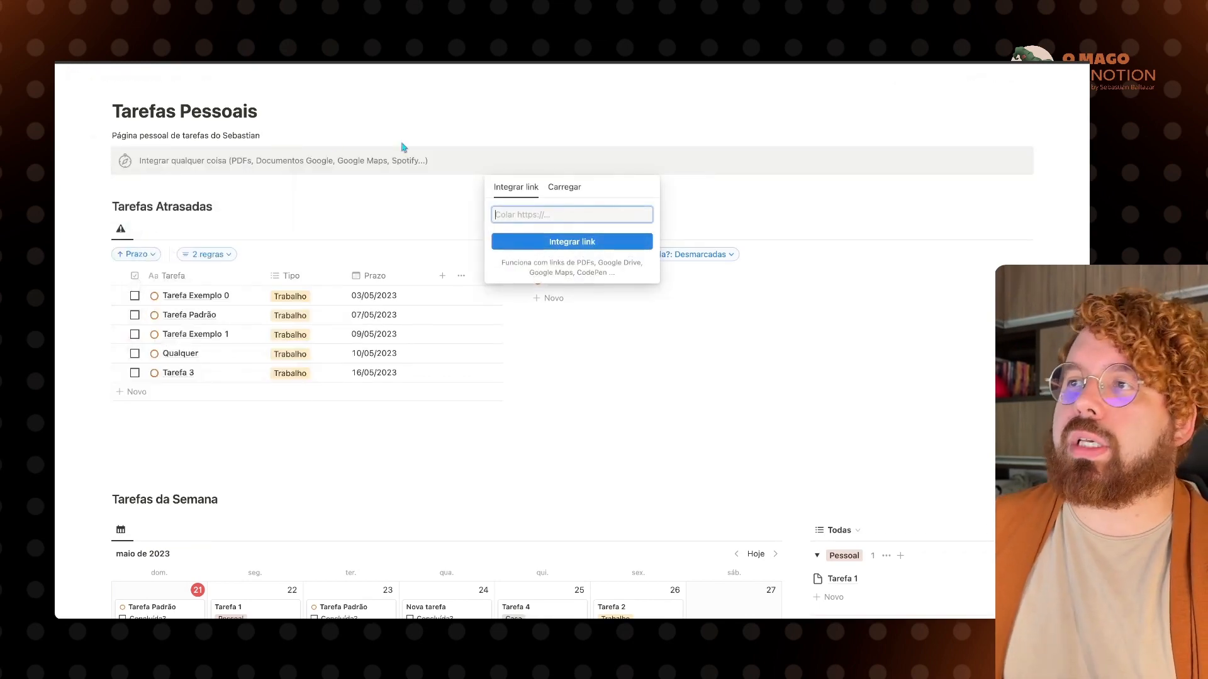
left_click(98, 153)
left_click(105, 155)
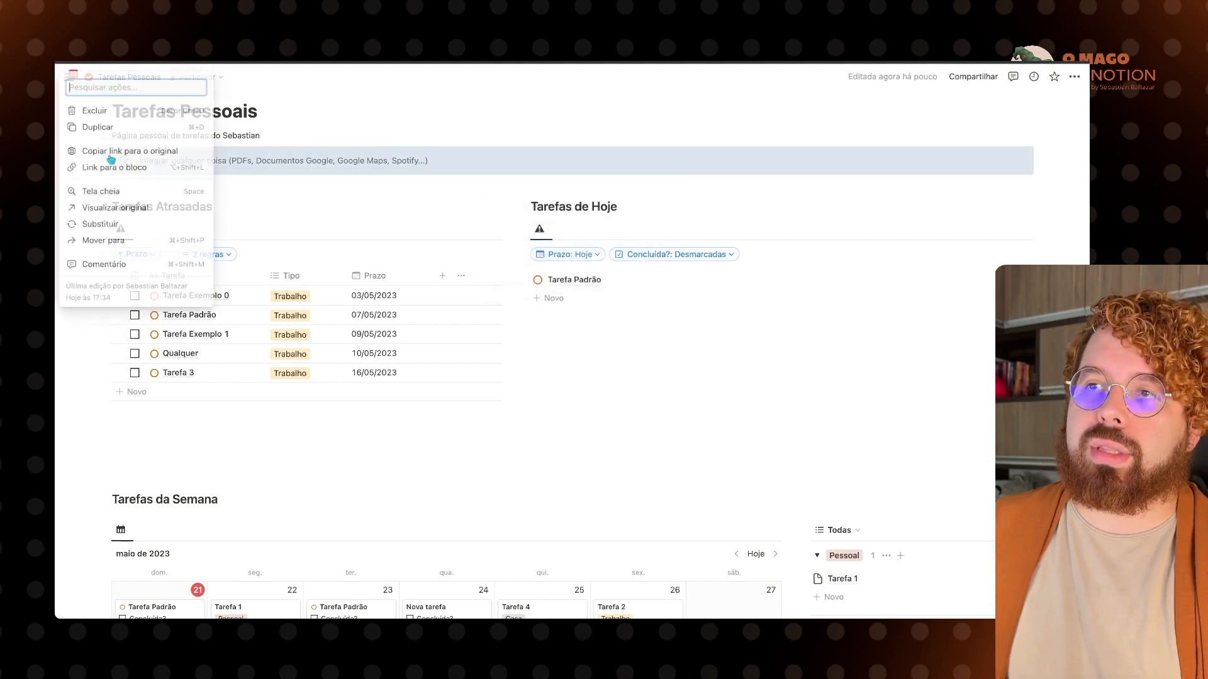
left_click(91, 113)
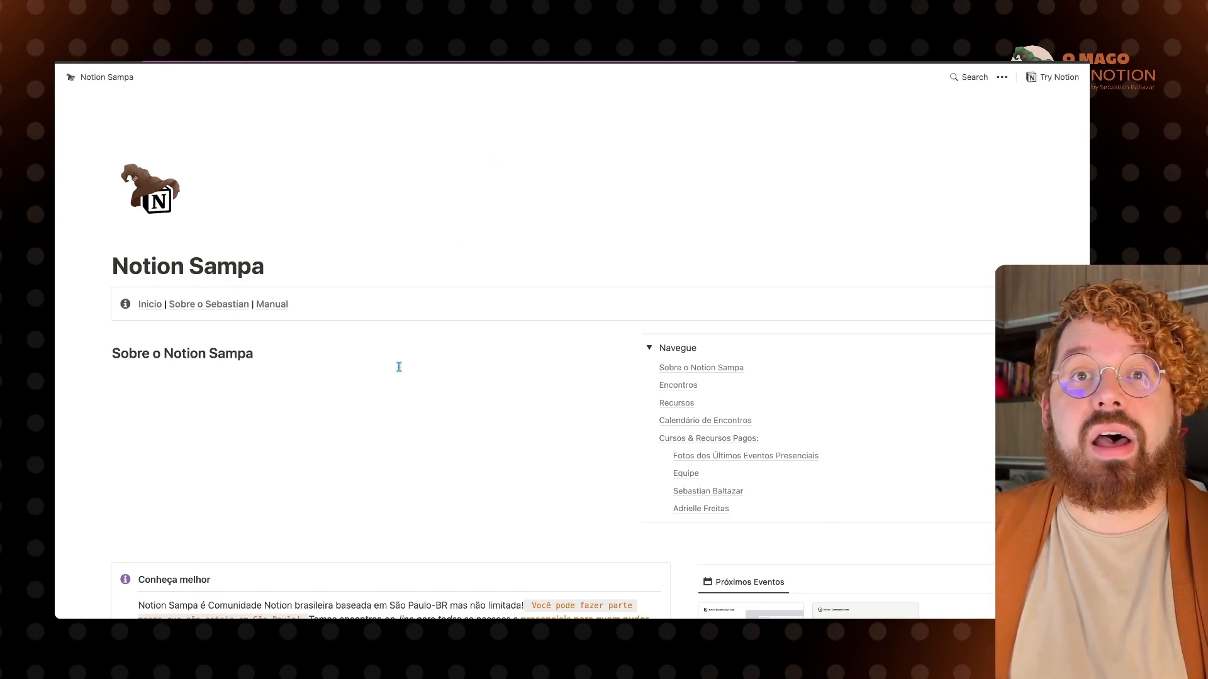
Step: Collapse the Navegue list on Notion Sampa and scroll to the Recursos board's Widgets column
left_click(649, 348)
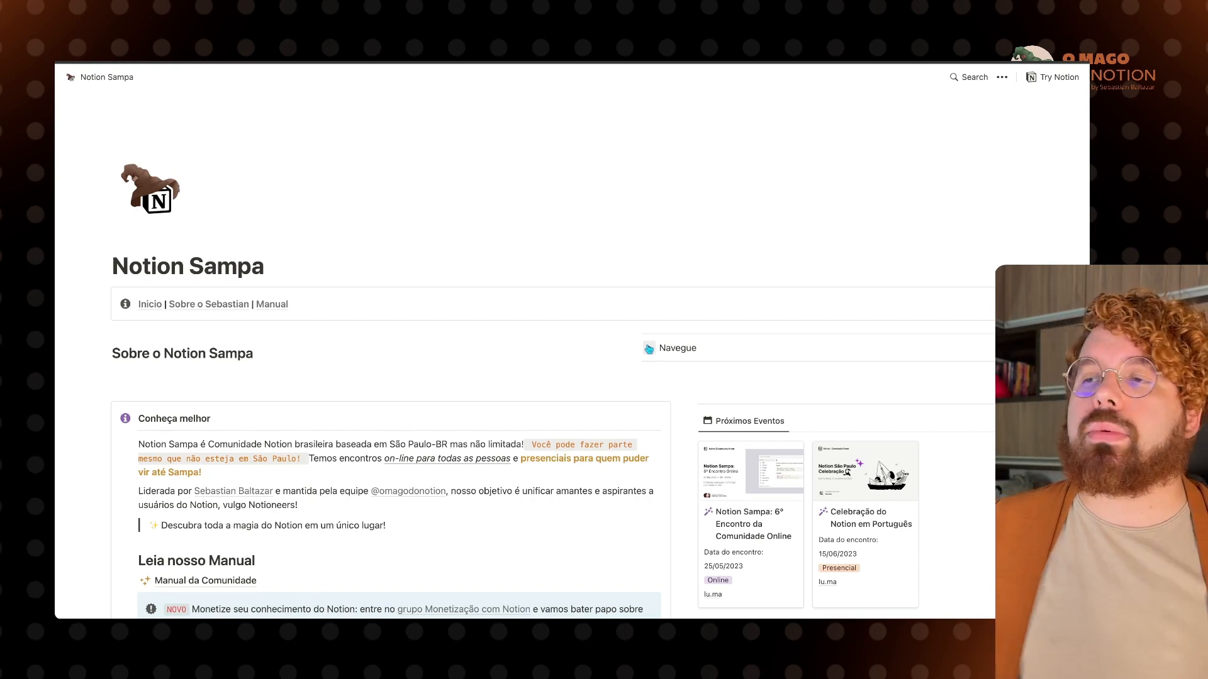
scroll(436, 403, "down", 2)
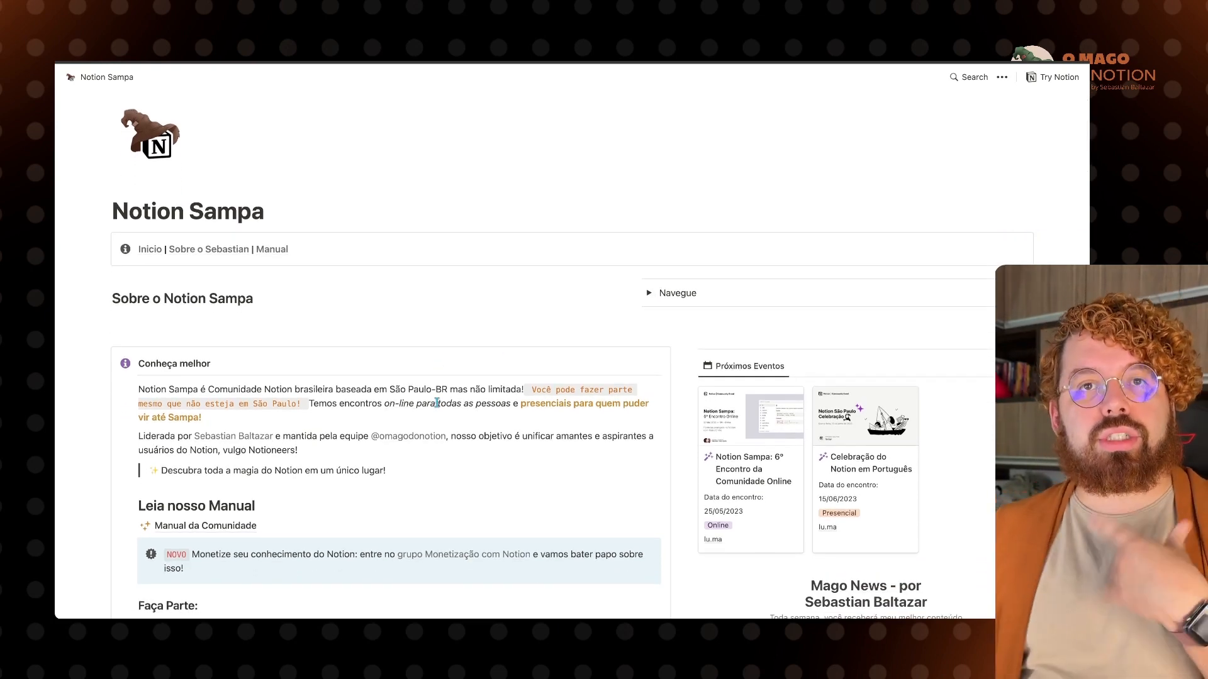
scroll(437, 404, "down", 15)
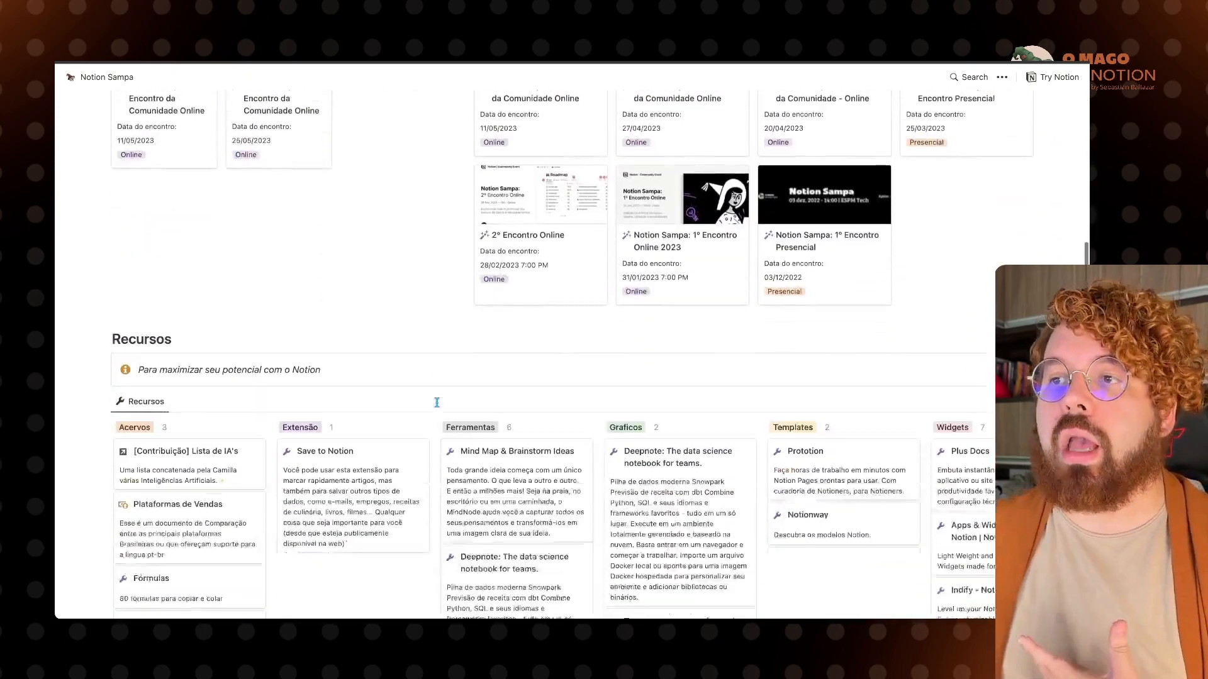
scroll(437, 404, "down", 2)
scroll(438, 406, "right", 5)
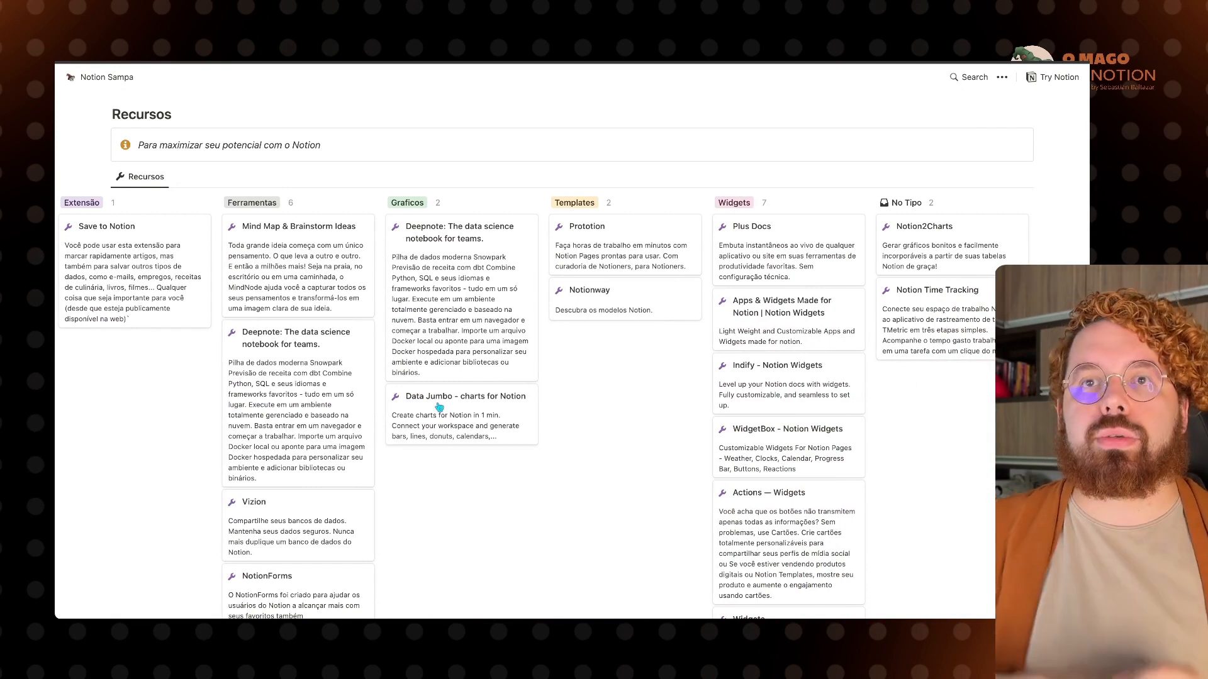
scroll(439, 407, "right", 1)
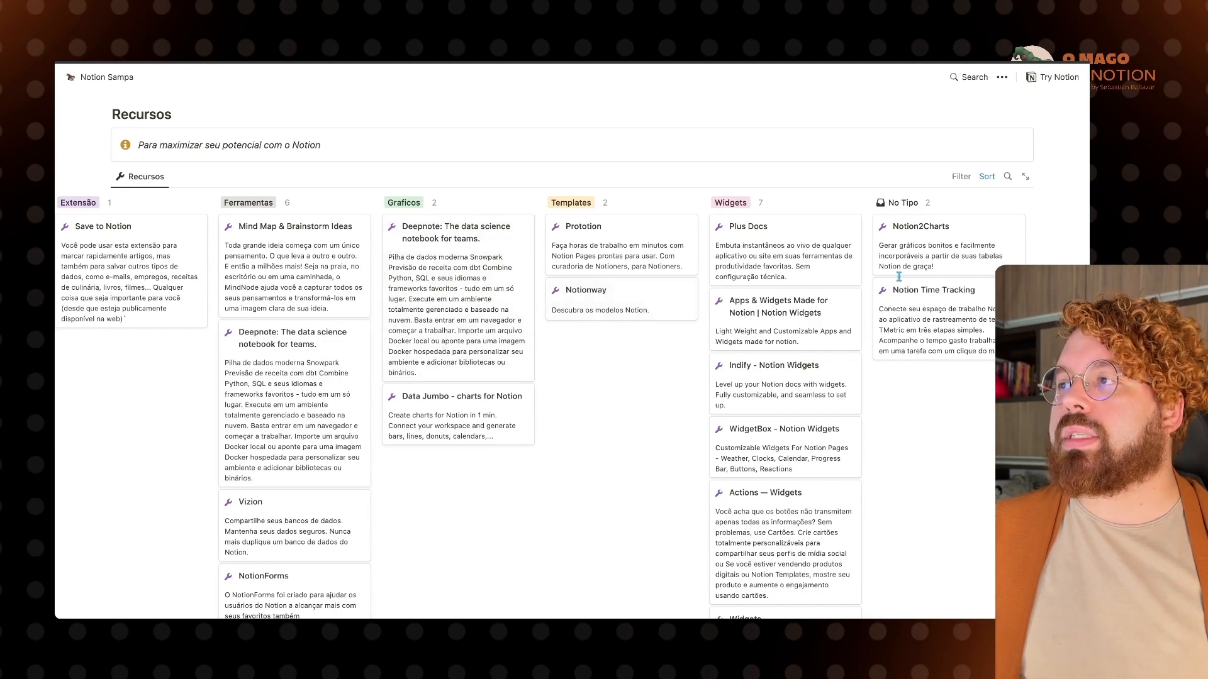
scroll(680, 237, "down", 6)
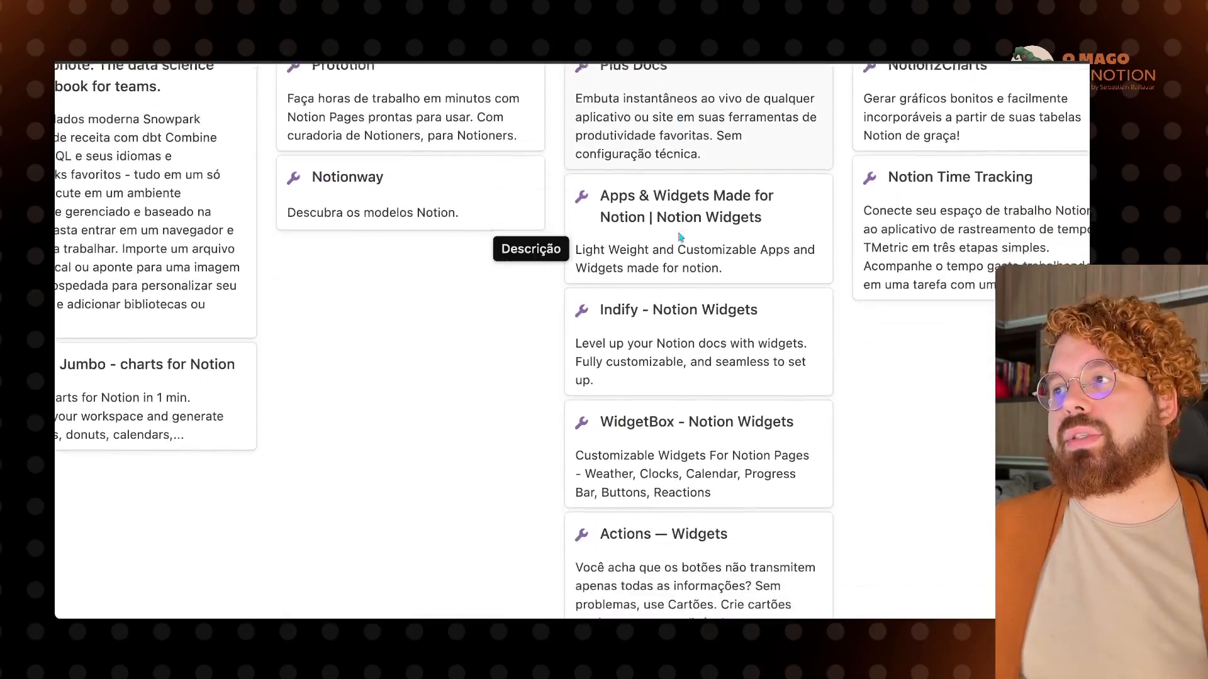
scroll(679, 236, "down", 7)
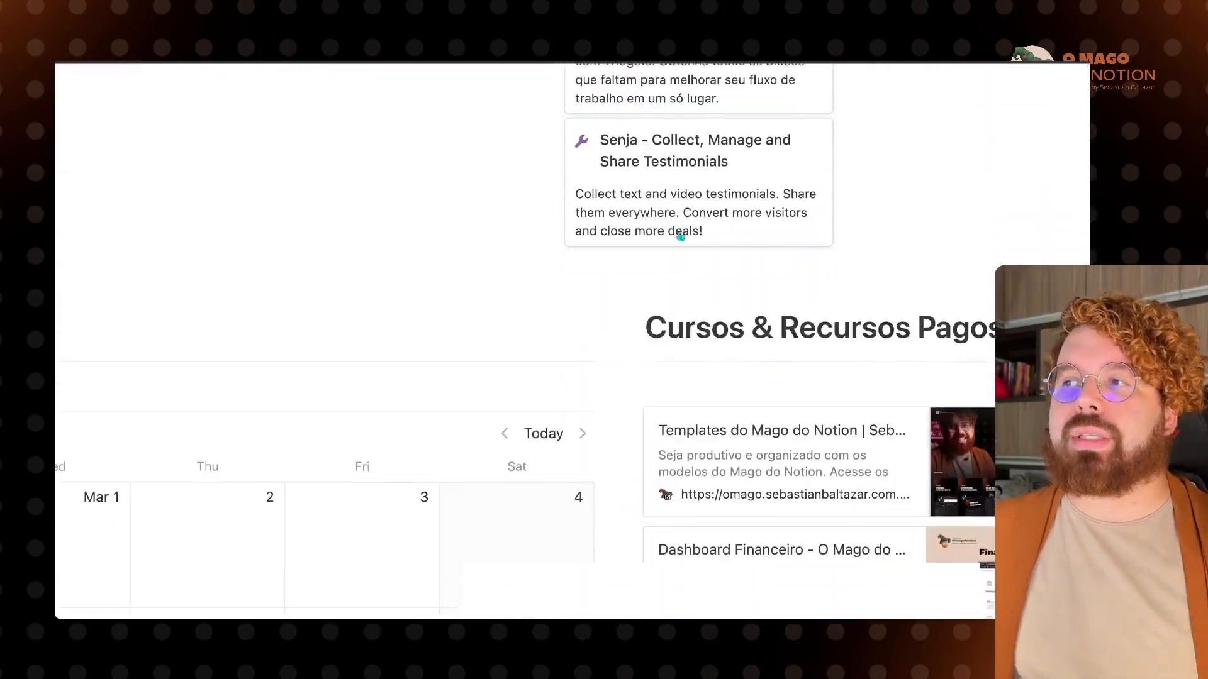
scroll(679, 237, "up", 8)
scroll(680, 237, "up", 7)
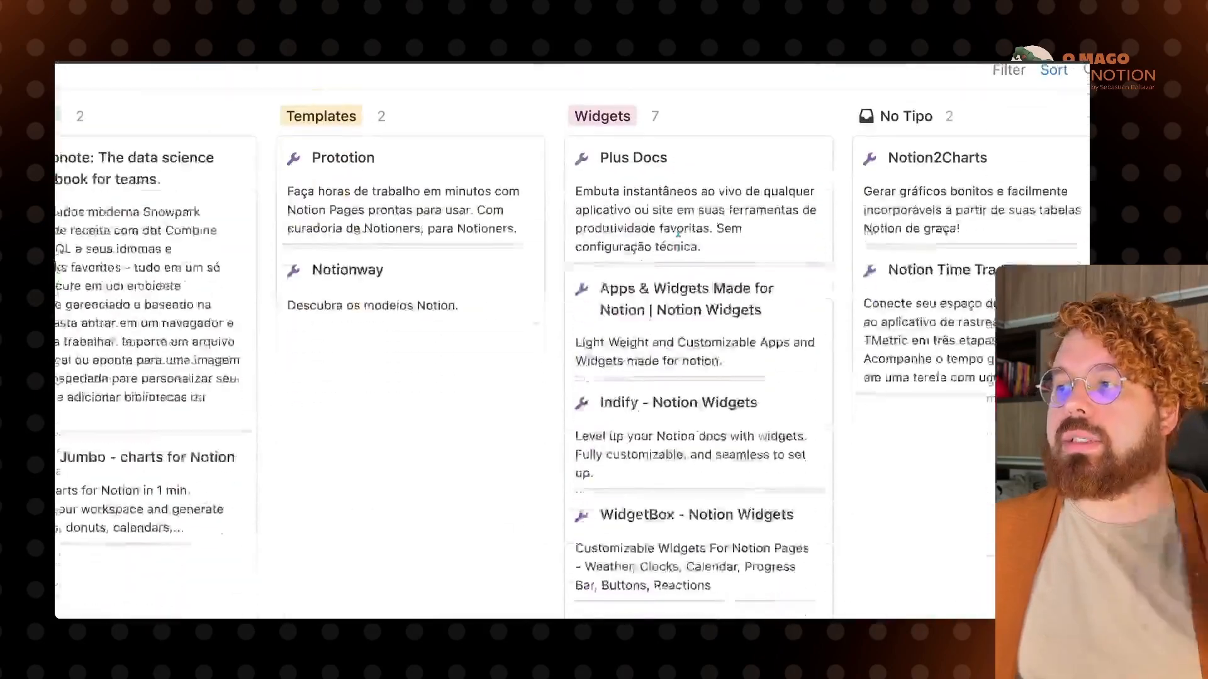
scroll(679, 236, "down", 4)
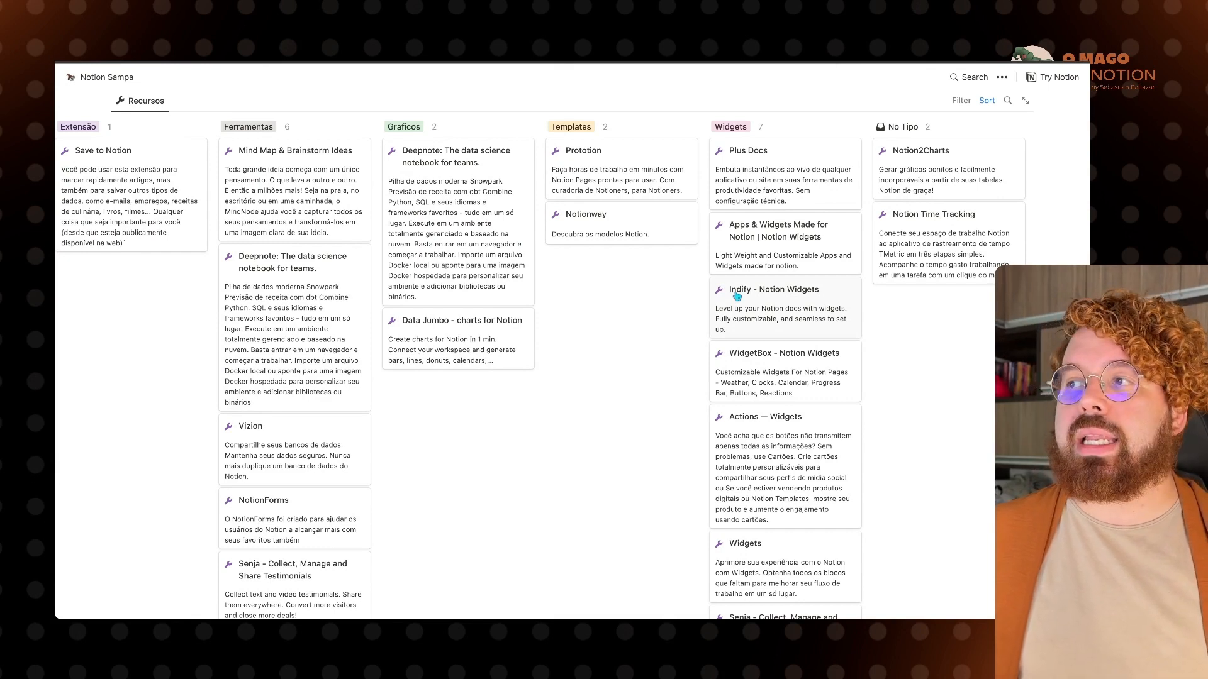
left_click(444, 292)
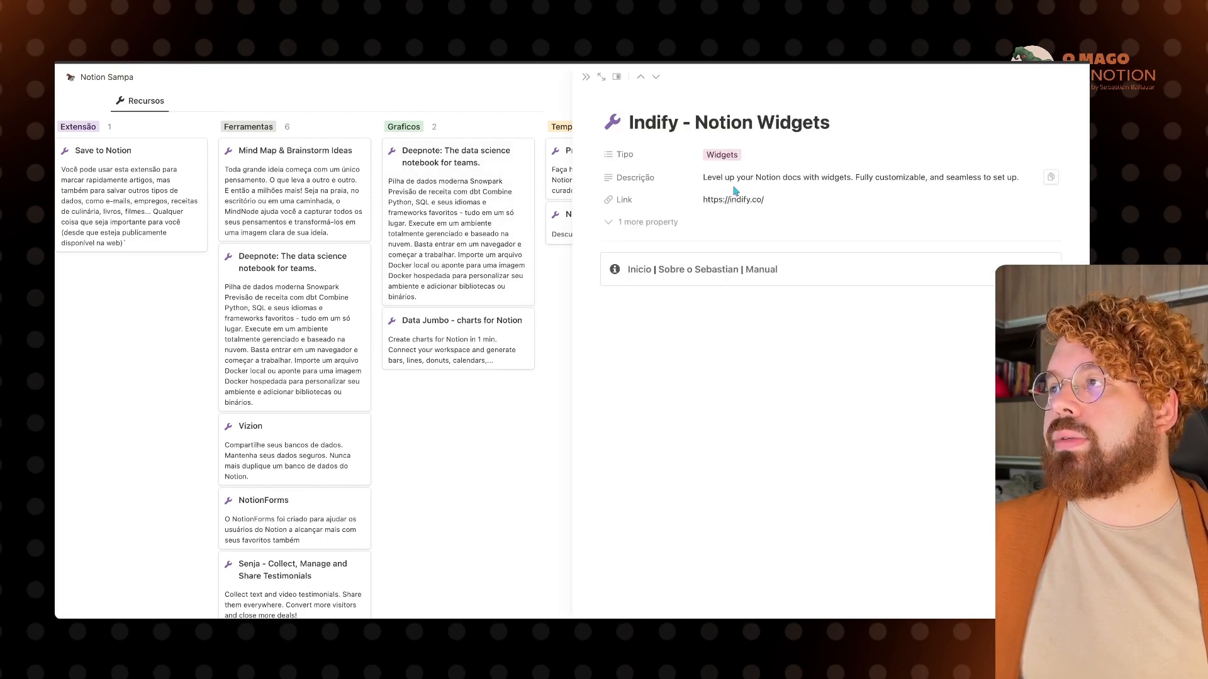
left_click(742, 201)
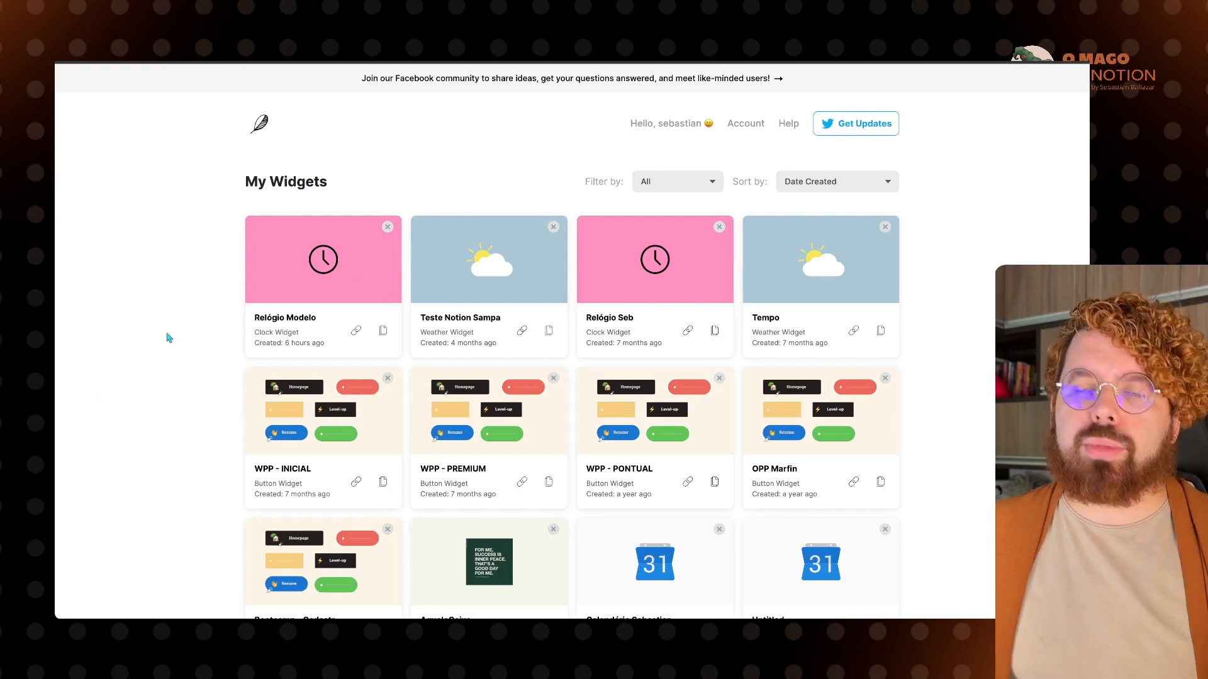
Step: Create a new Indify Clock widget titled 'Relógio Modelo' and continue to its editor
scroll(169, 338, "down", 15)
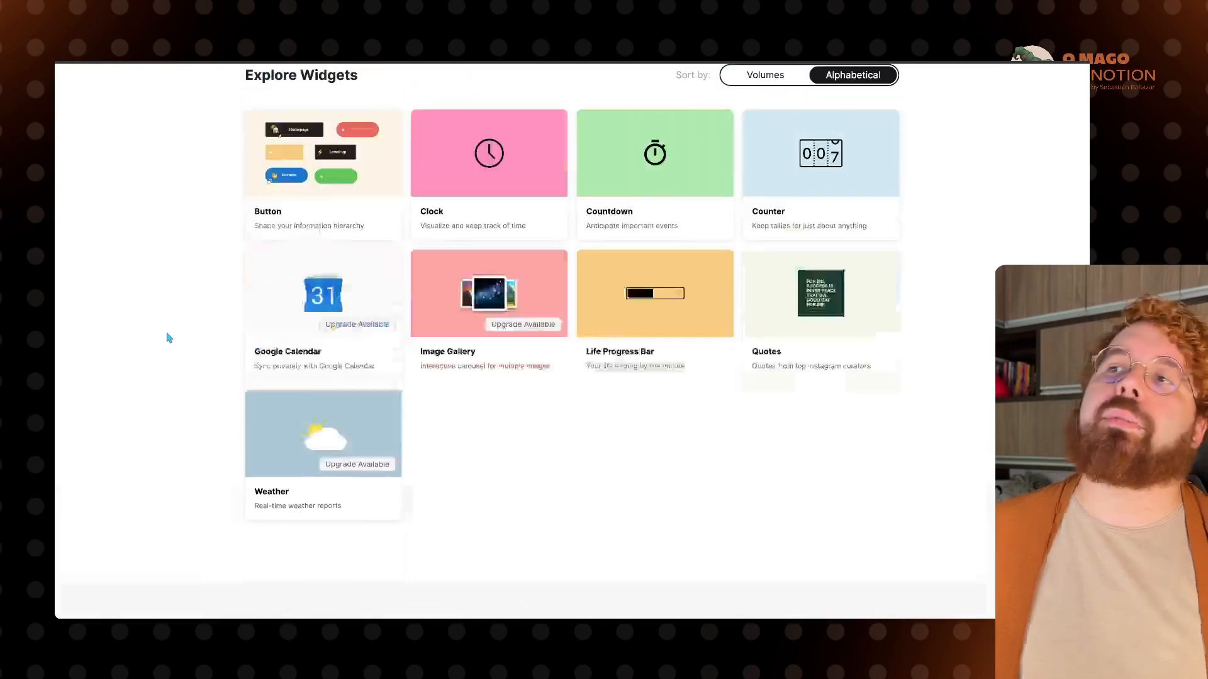
scroll(169, 337, "up", 5)
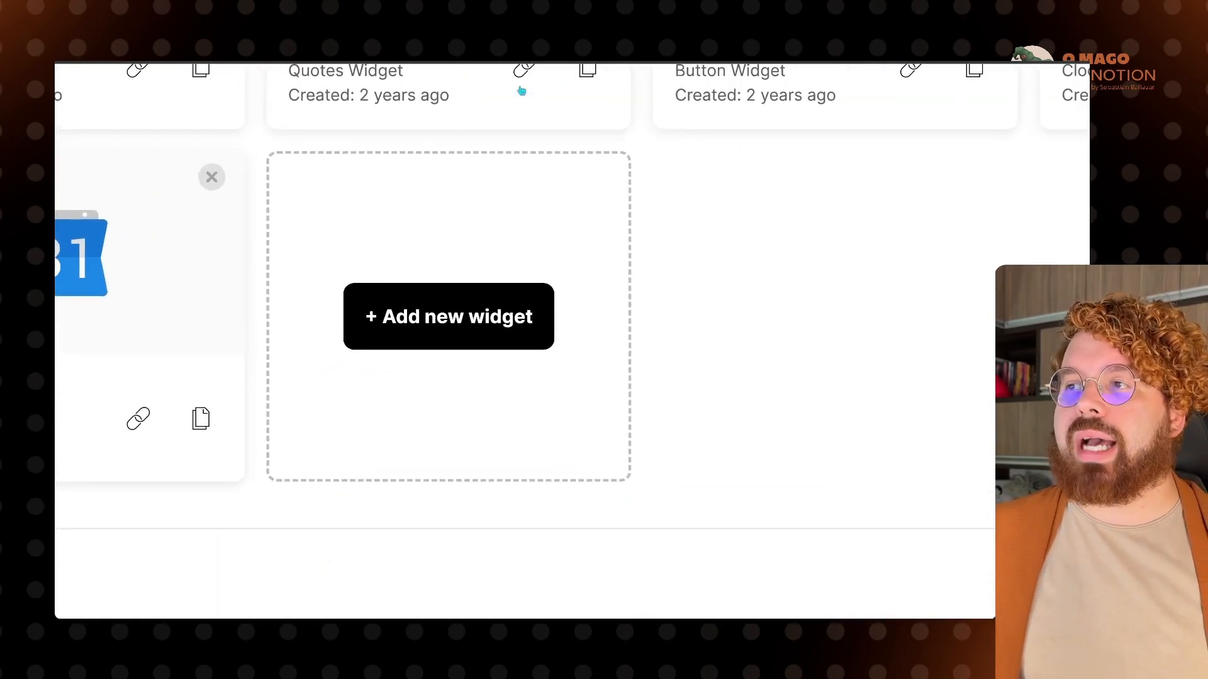
left_click(430, 312)
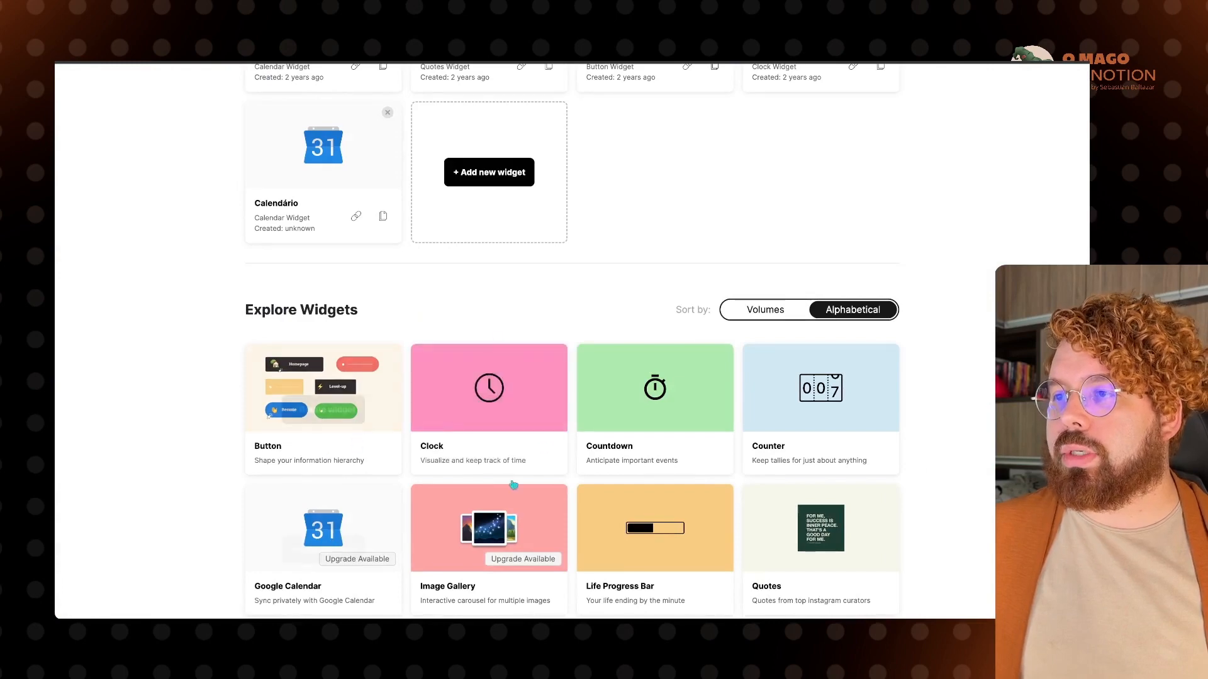
scroll(421, 478, "down", 2)
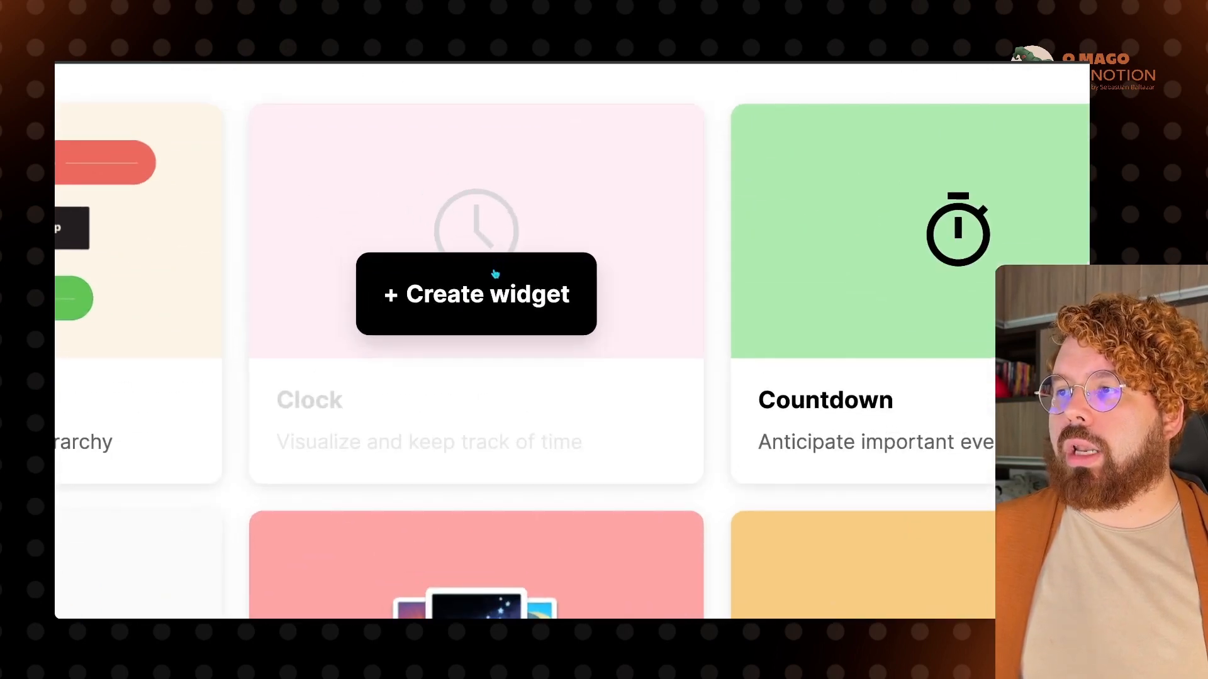
left_click(495, 273)
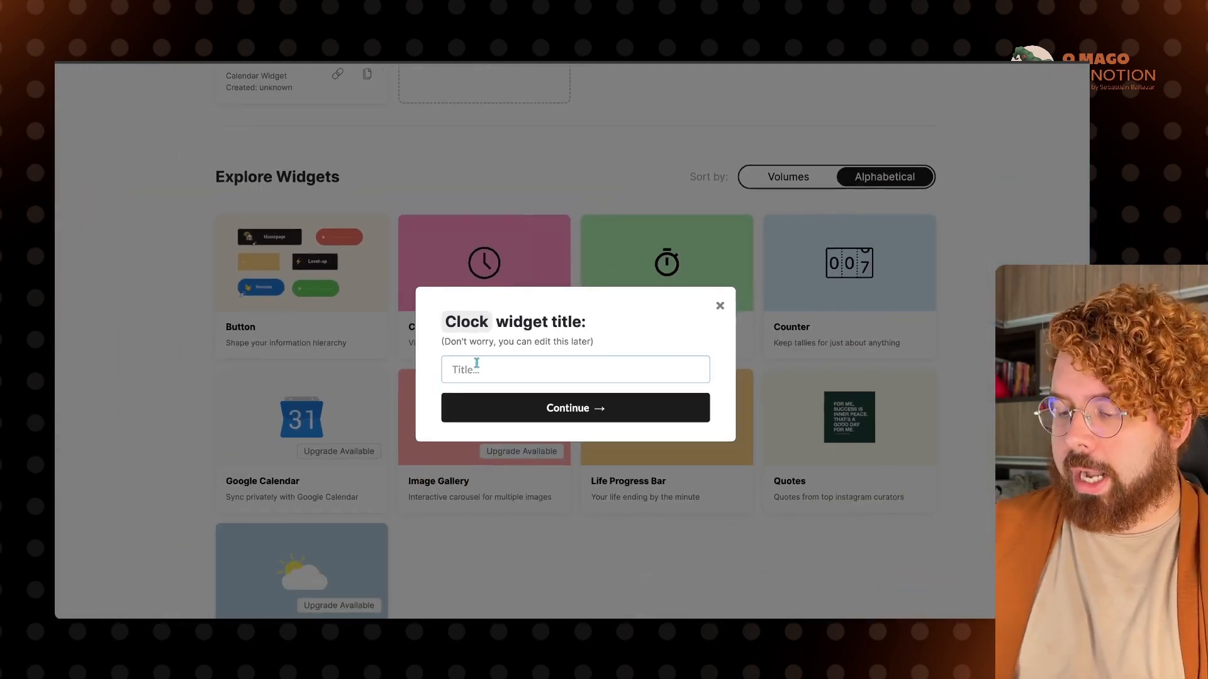
type("Relógio Modelo")
left_click(575, 406)
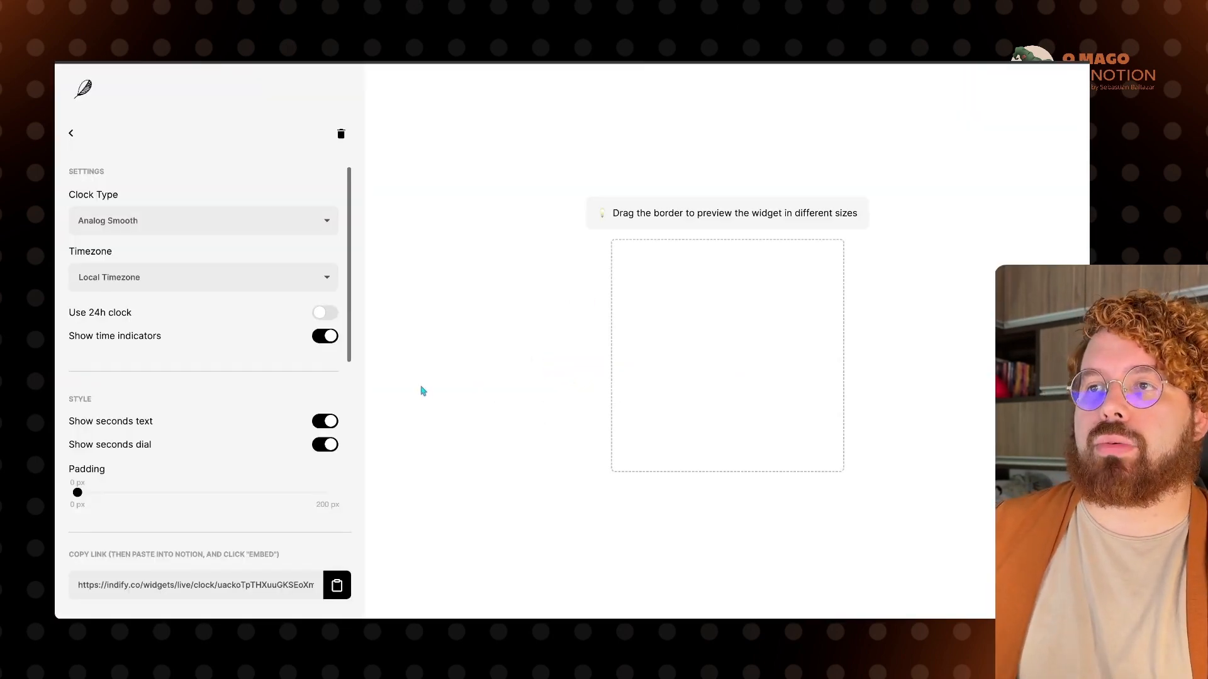
Step: Try the clock types and settle on Analog Planets, keeping the local timezone
left_click(264, 221)
left_click(235, 220)
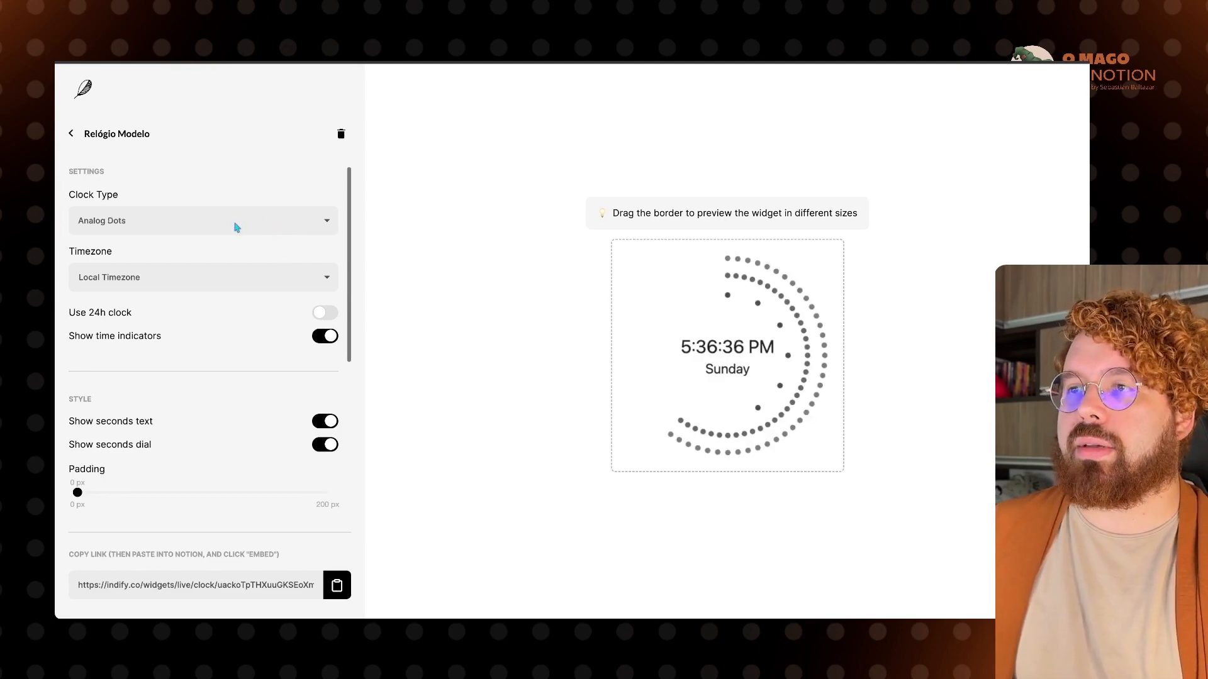
left_click(234, 240)
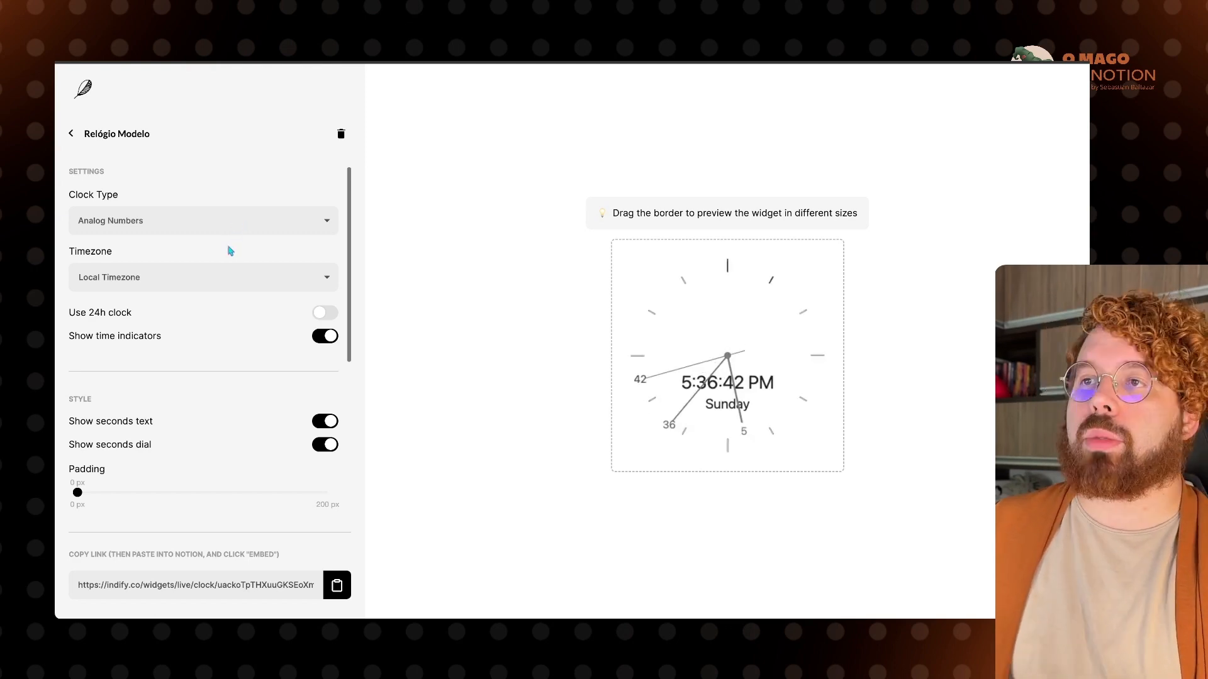
left_click(230, 251)
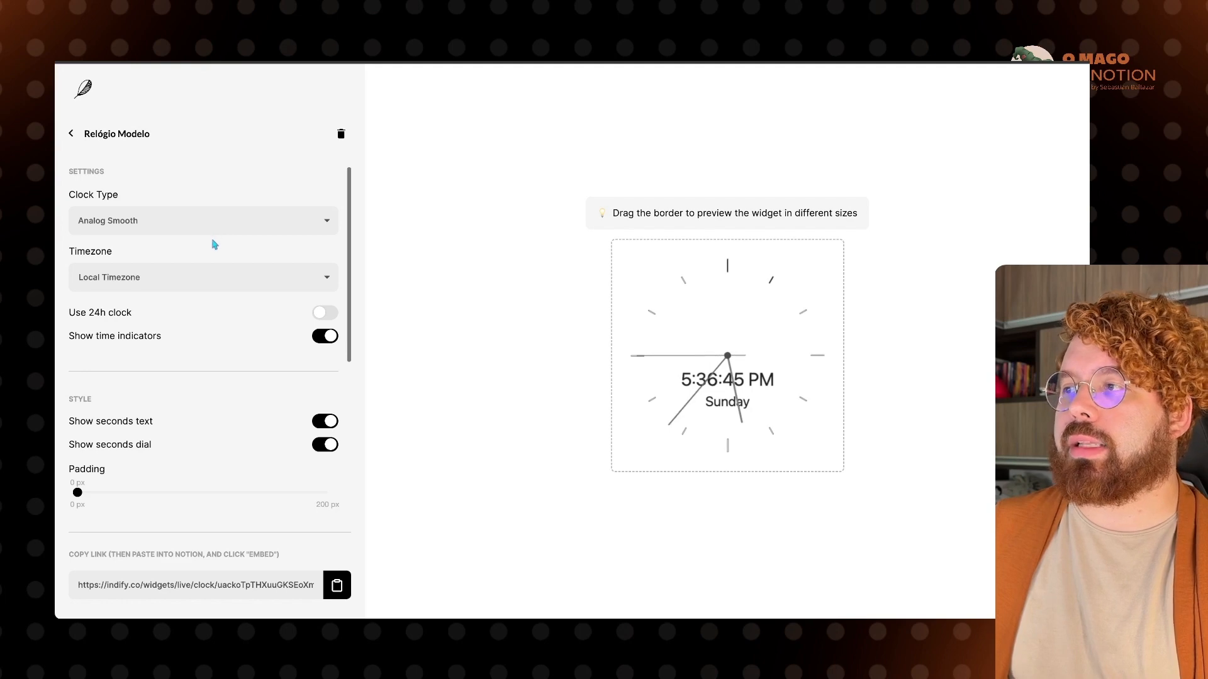
left_click(210, 216)
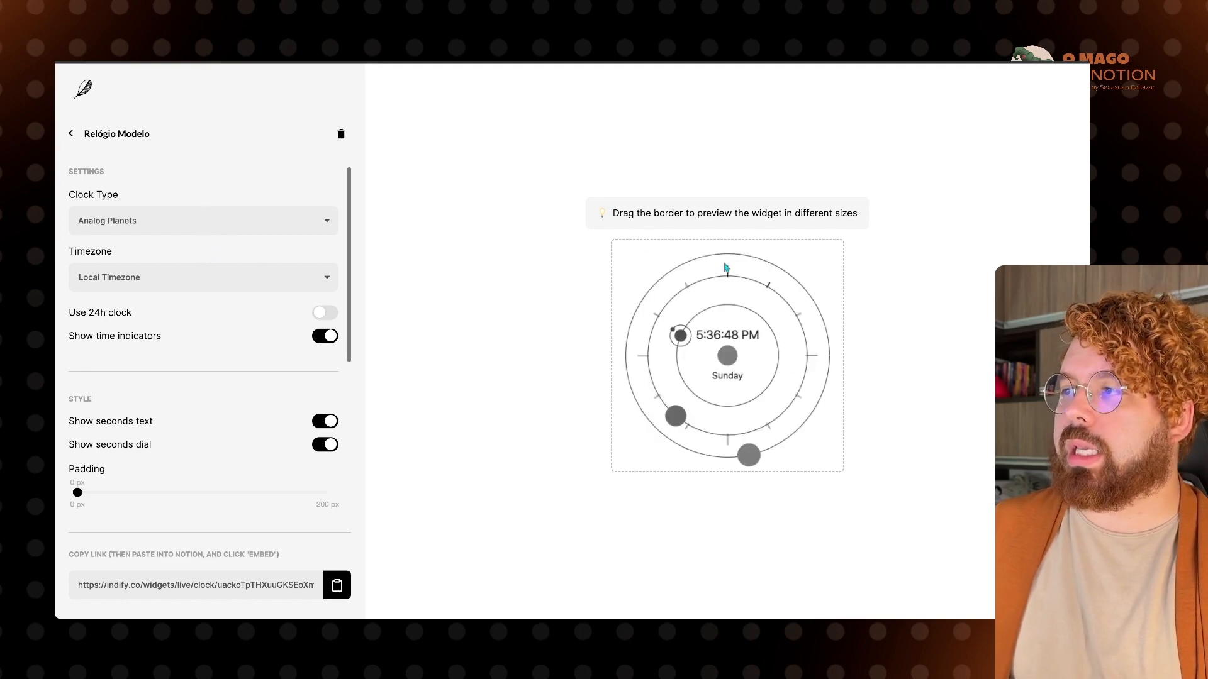
left_click(227, 267)
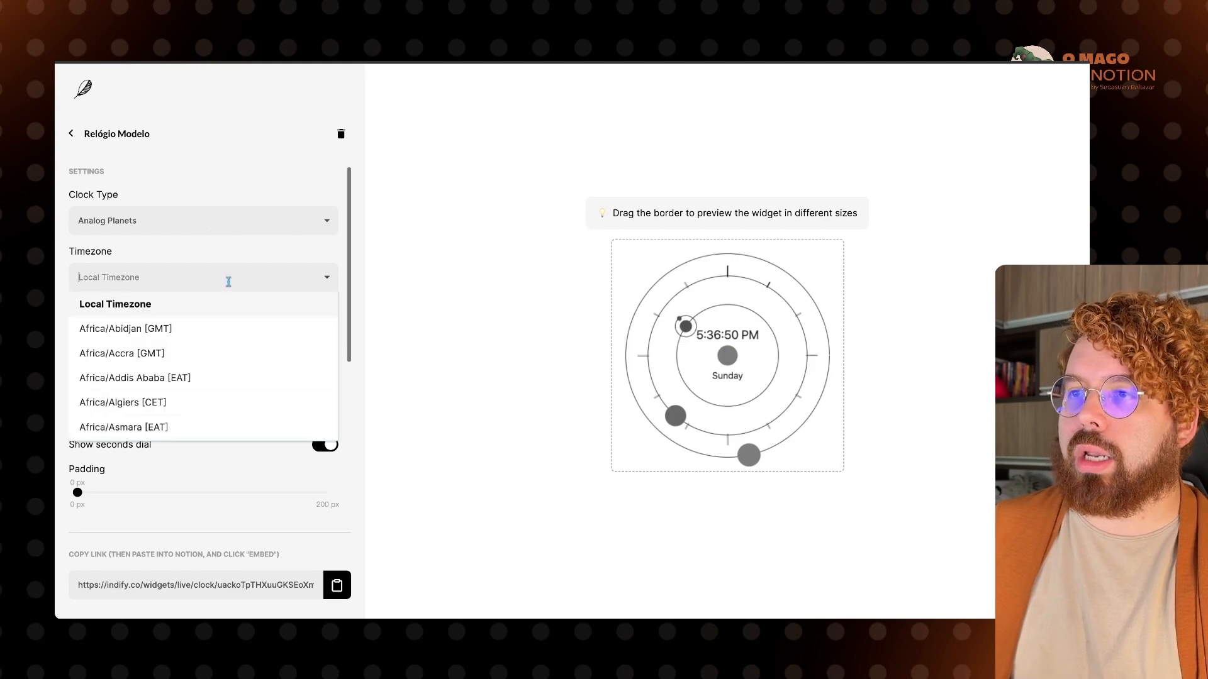
left_click(333, 278)
Step: Turn on the 24-hour clock, test the seconds toggles, and copy the widget's embed link
scroll(205, 337, "down", 1)
left_click(324, 289)
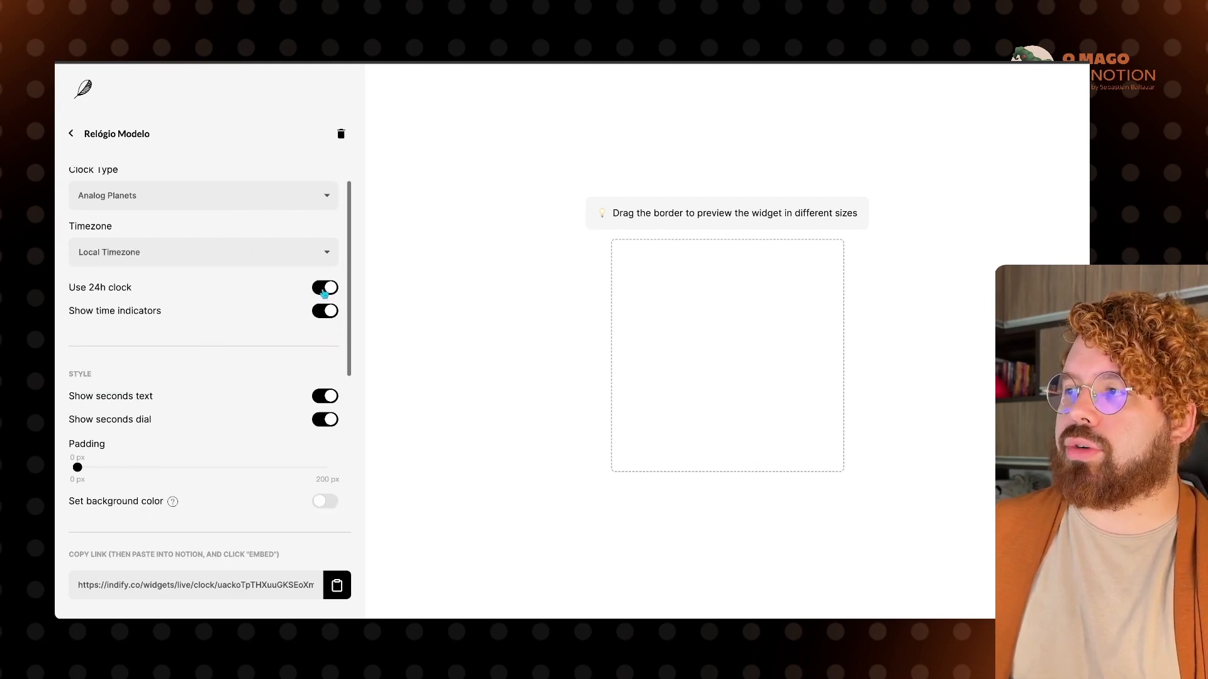
scroll(327, 302, "down", 5)
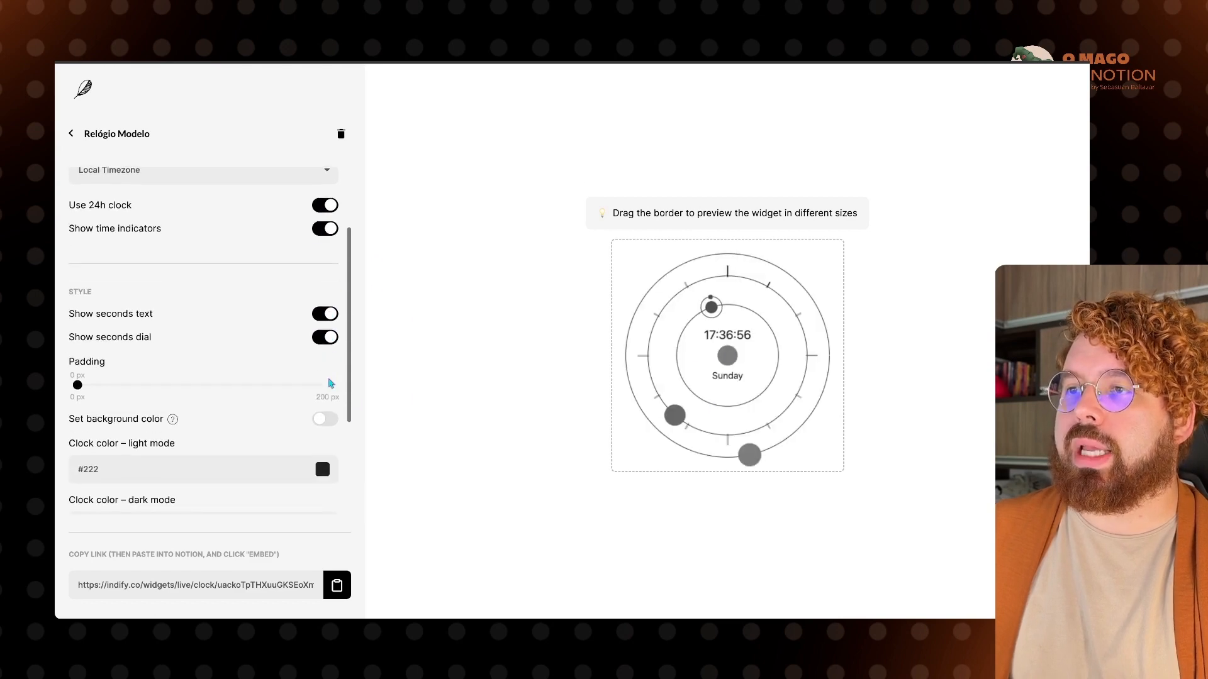
left_click(316, 217)
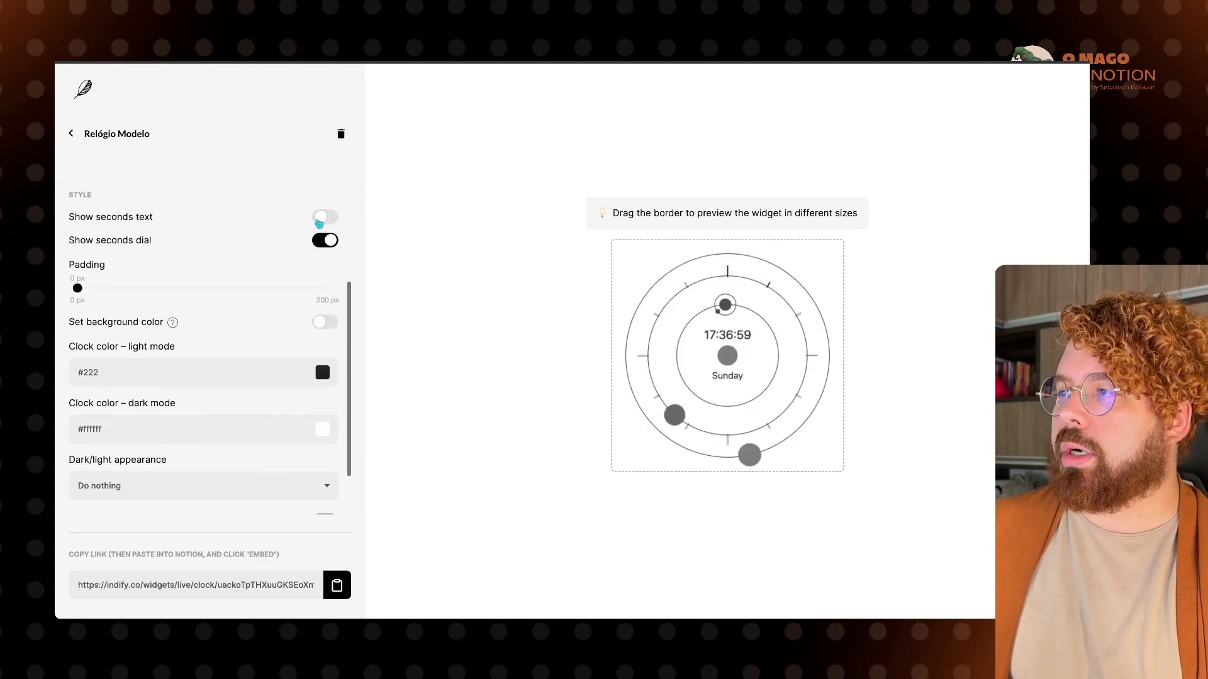
left_click(318, 221)
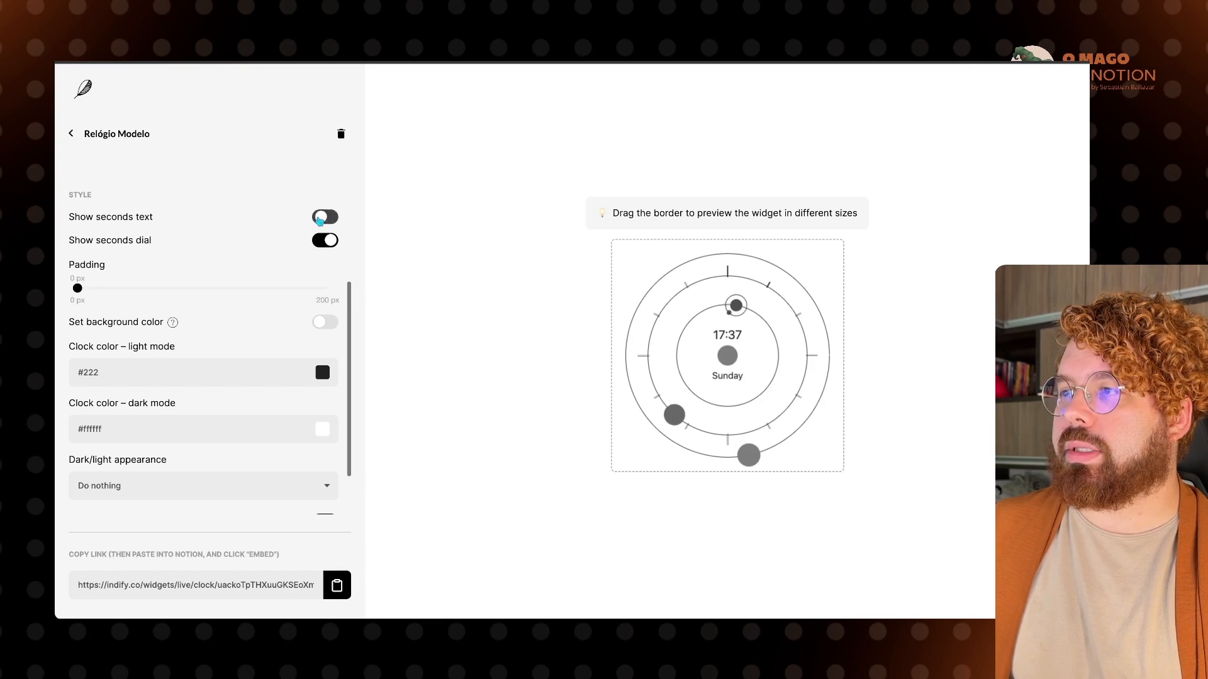
left_click(321, 249)
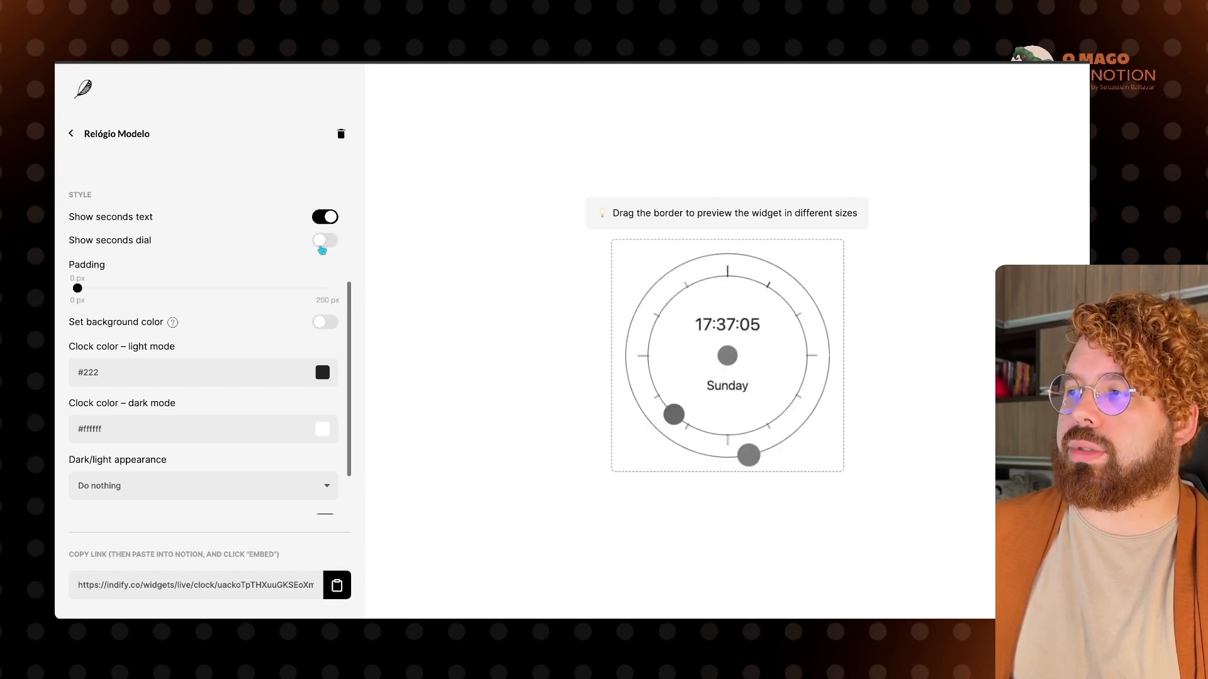
left_click(321, 248)
scroll(234, 306, "down", 2)
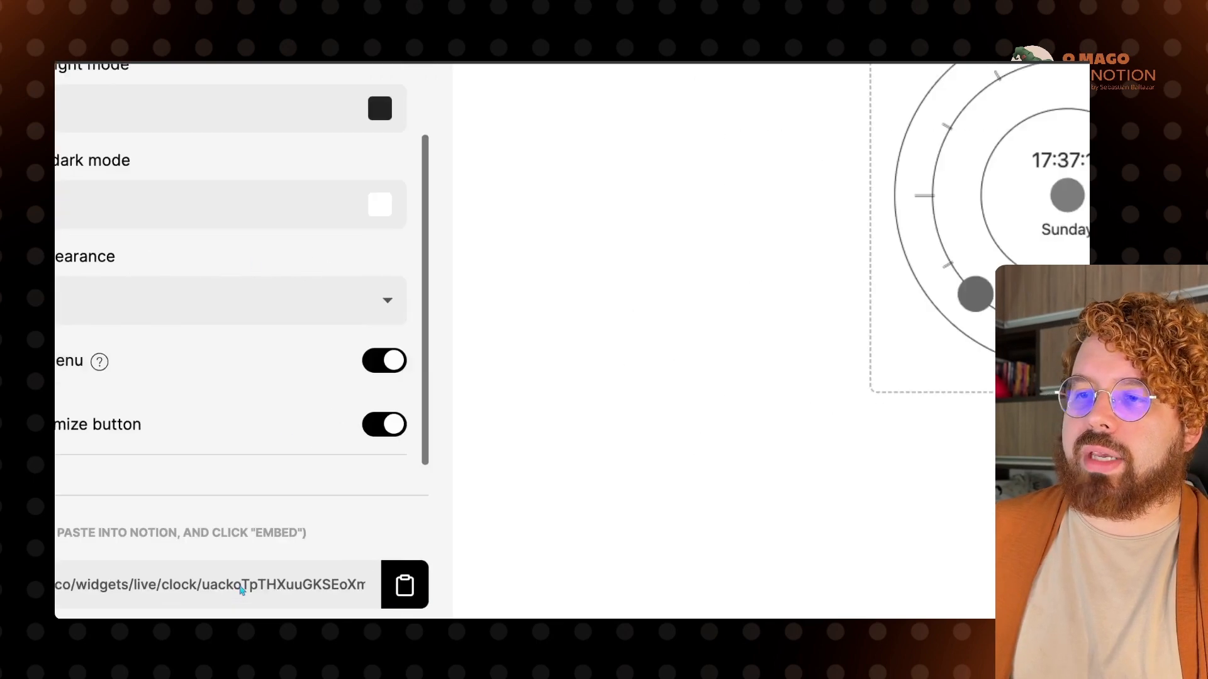
left_click(516, 585)
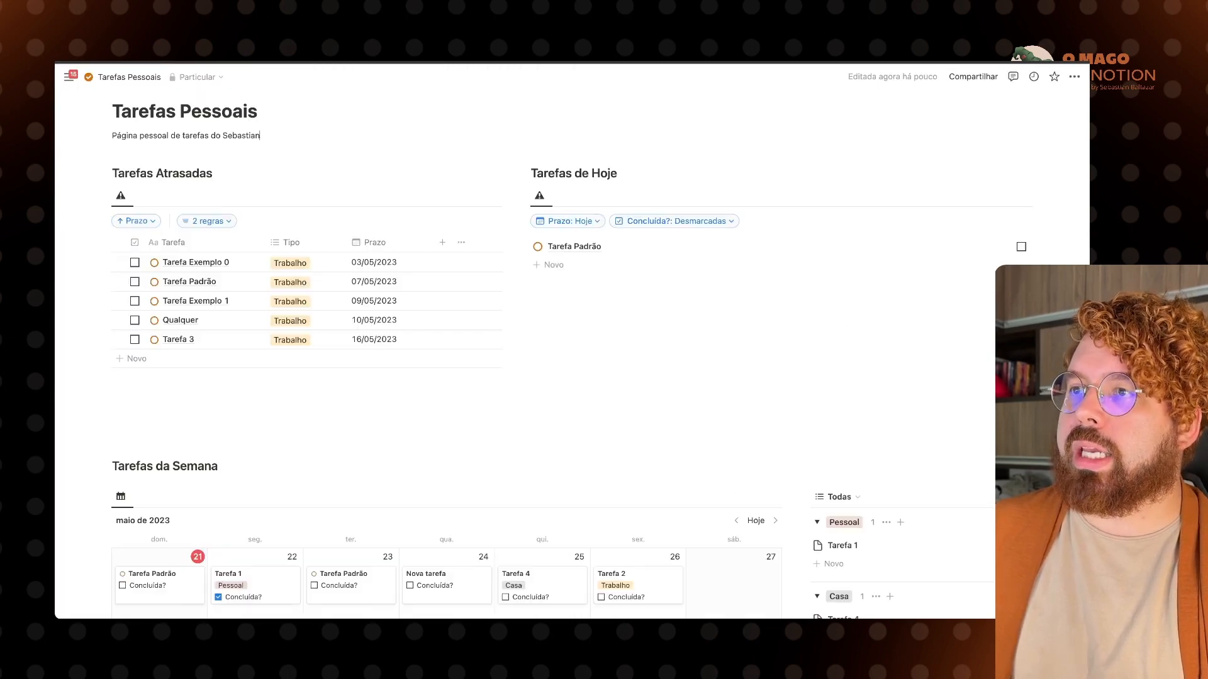
Step: Insert a three-column layout below the page description with /3c
scroll(182, 178, "up", 2)
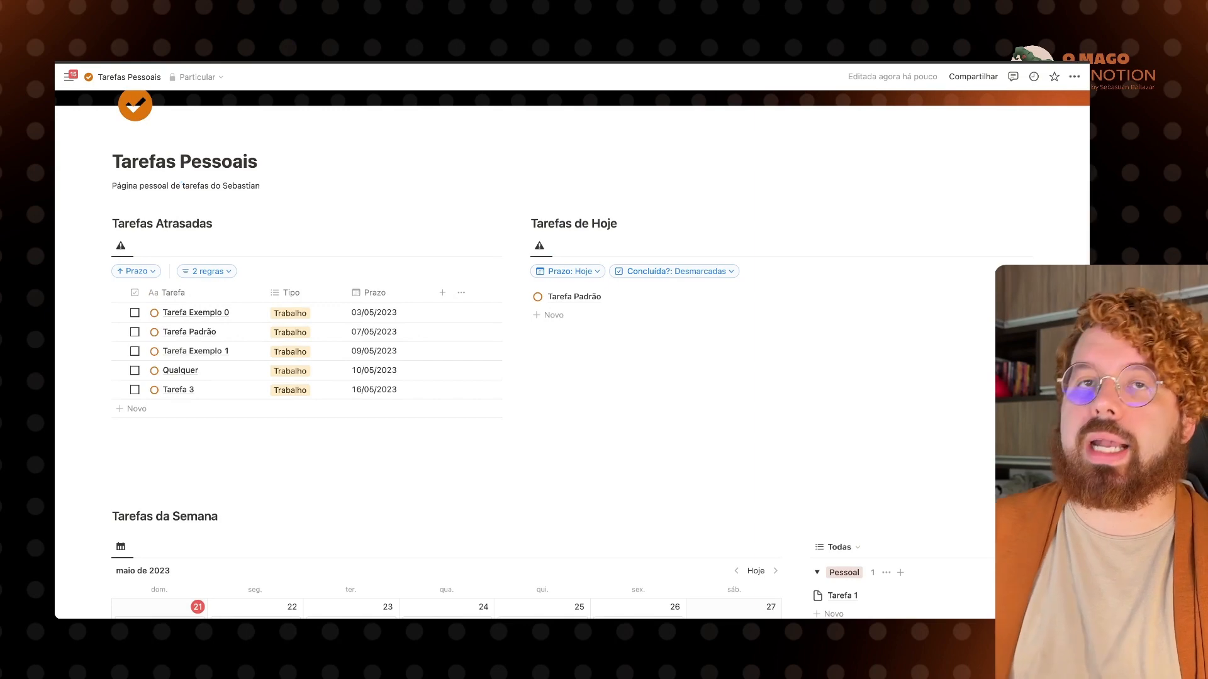
key("Return")
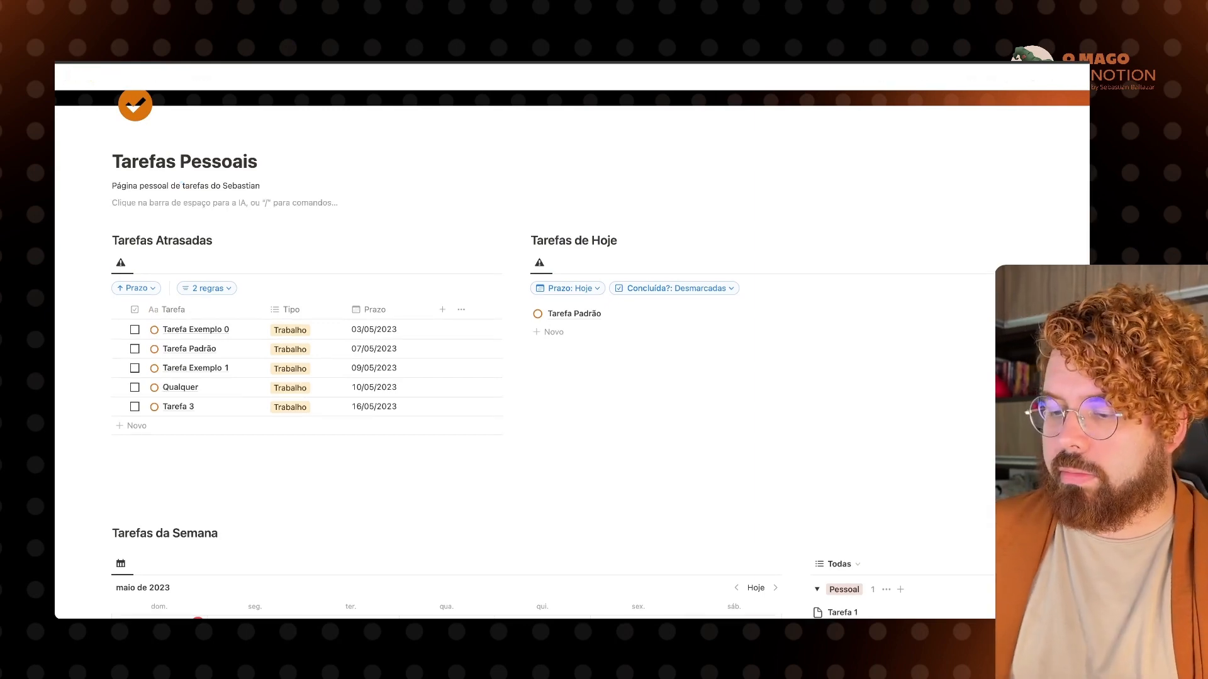
type("/3c")
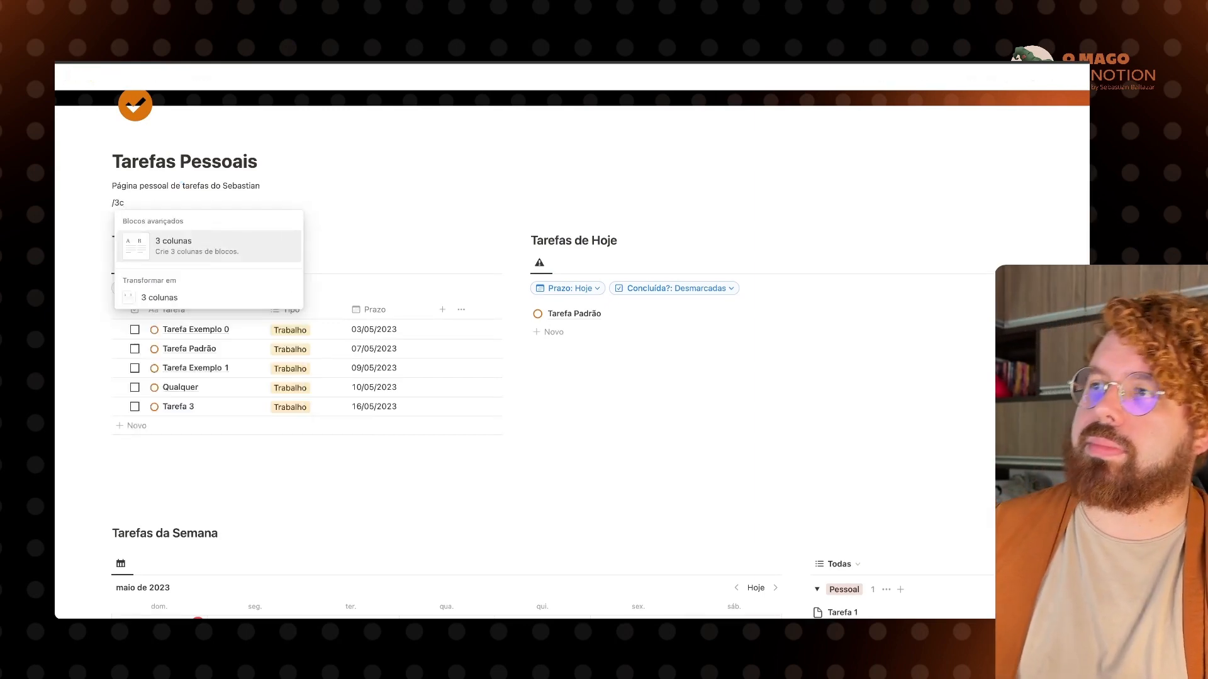
key("Return")
Step: Embed the pasted clock widget in the right column, right-aligned and slightly shrunk
left_click(771, 214)
key("ctrl+v")
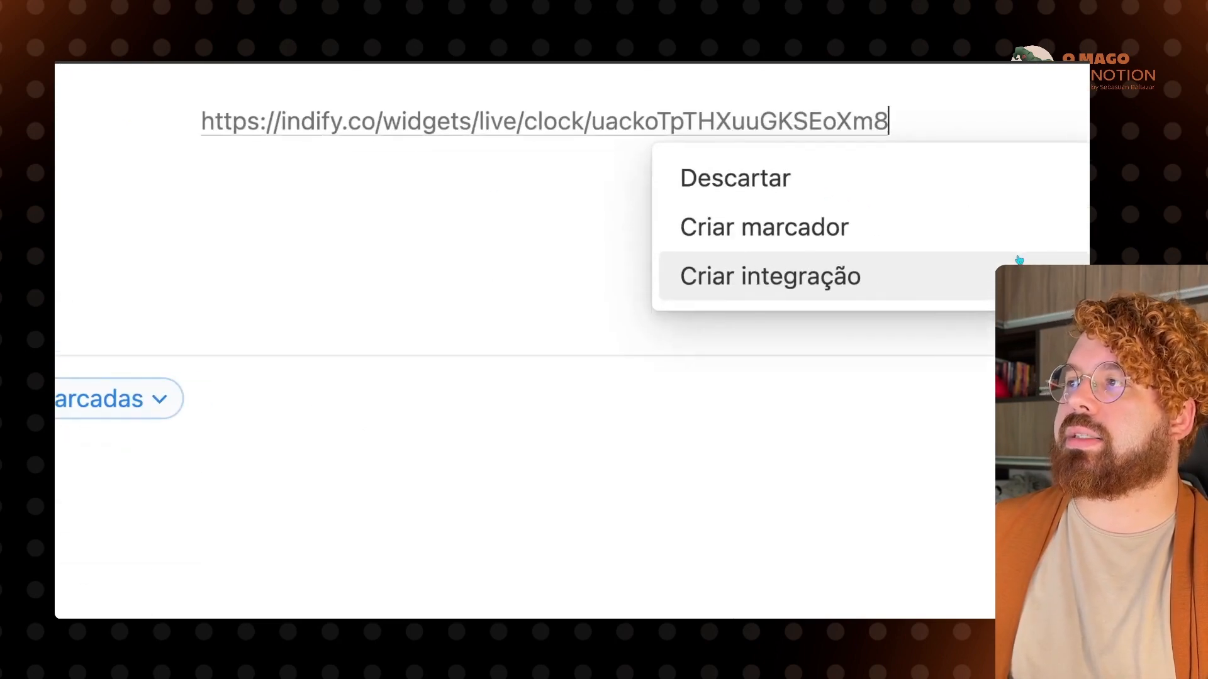
left_click(824, 285)
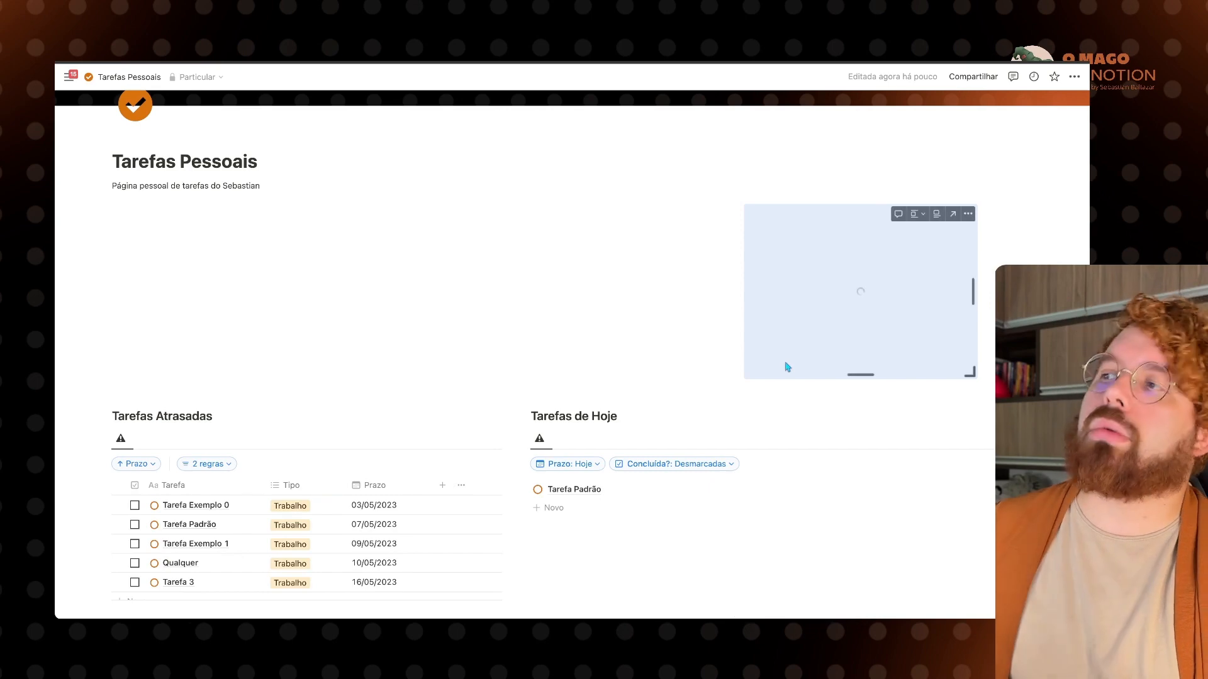
left_click(918, 214)
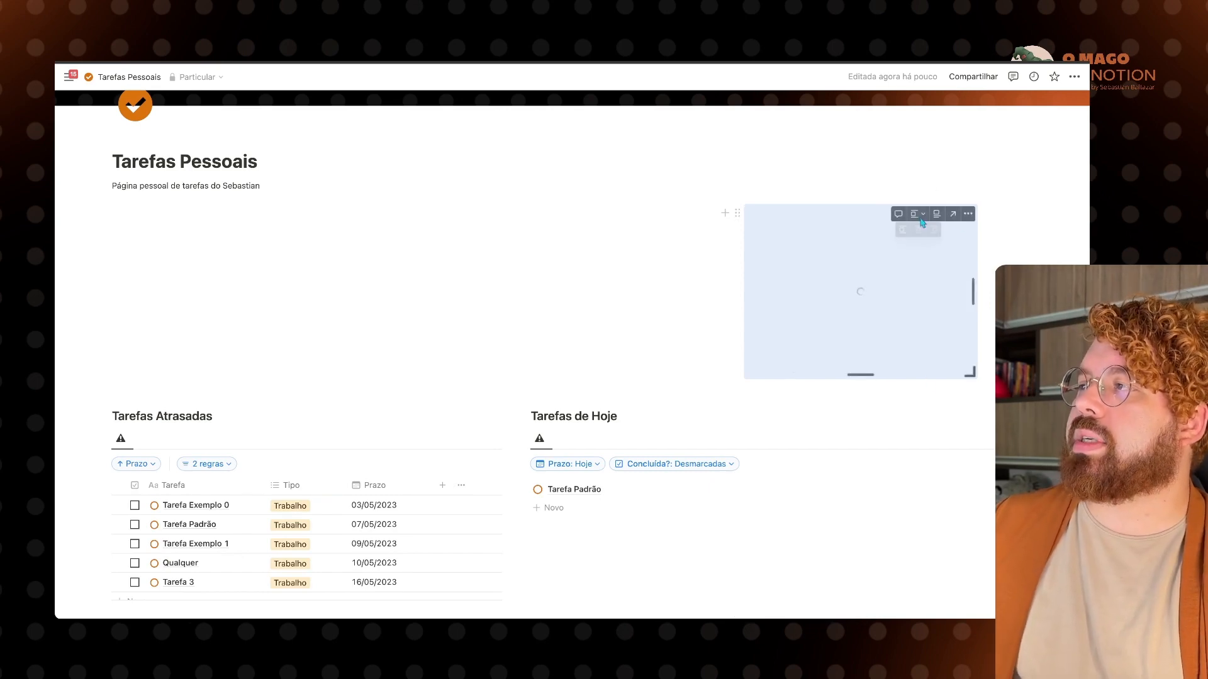
left_click(919, 230)
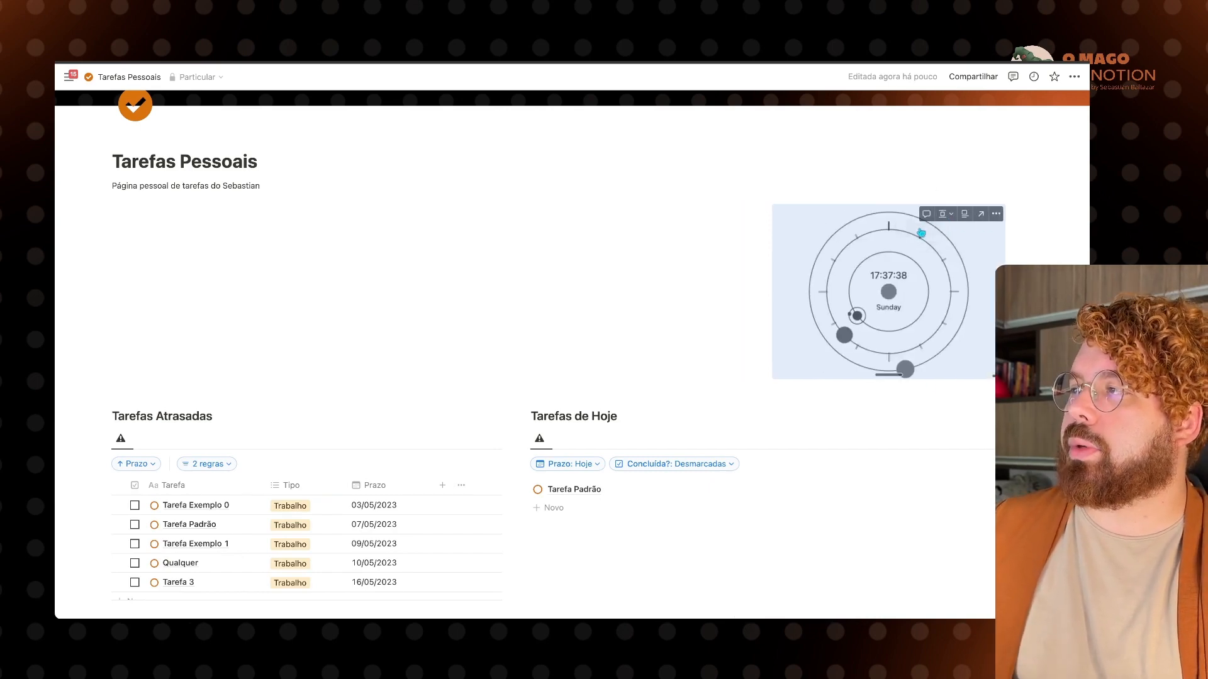
left_click_drag(1001, 375, 901, 295)
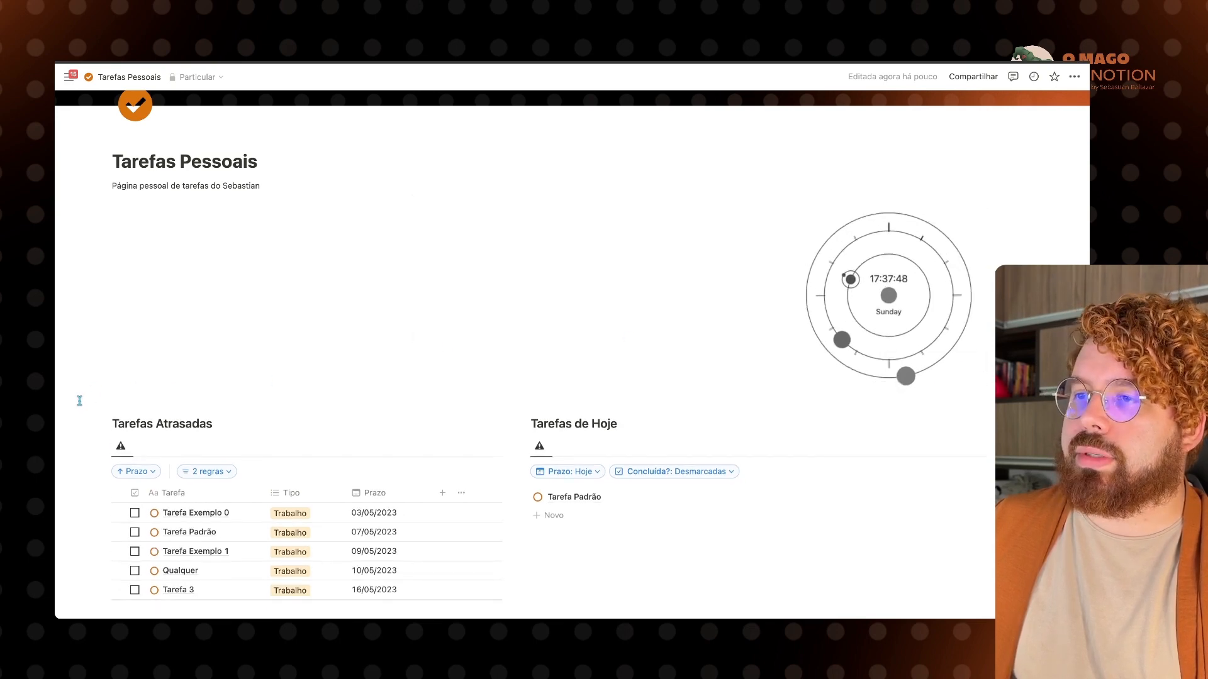
Step: Move Tarefas Atrasadas into the first column and Tarefas de Hoje into the middle column
left_click_drag(78, 402, 182, 534)
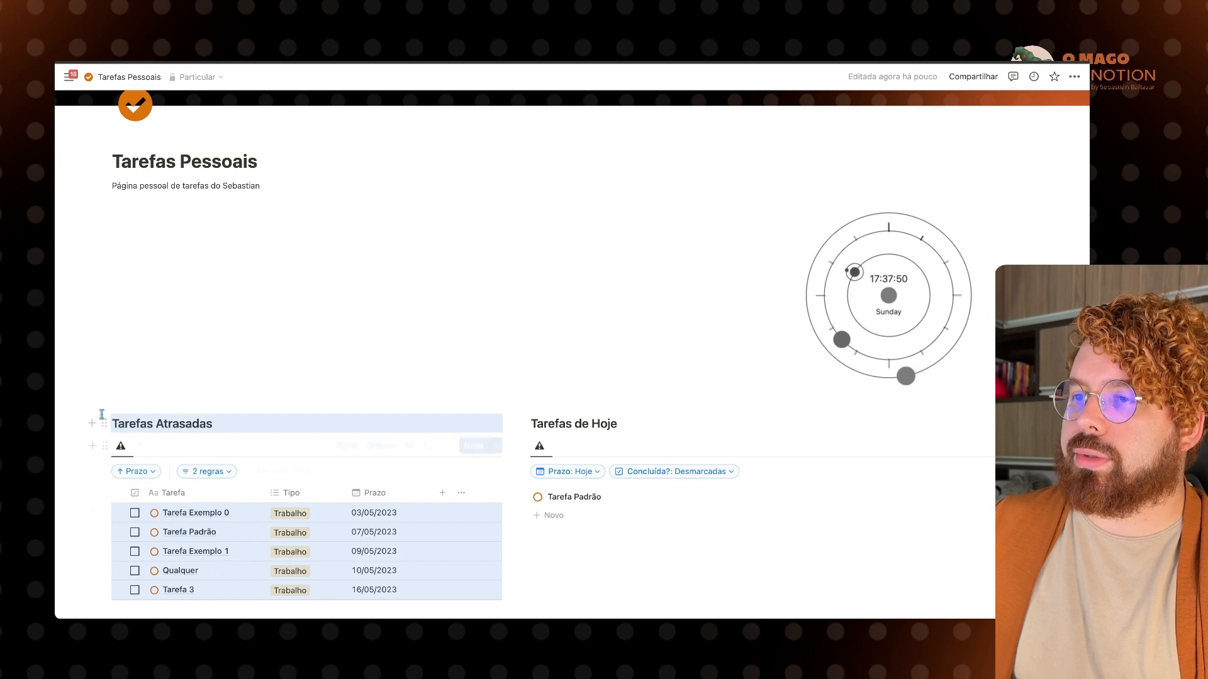
left_click_drag(143, 276, 130, 216)
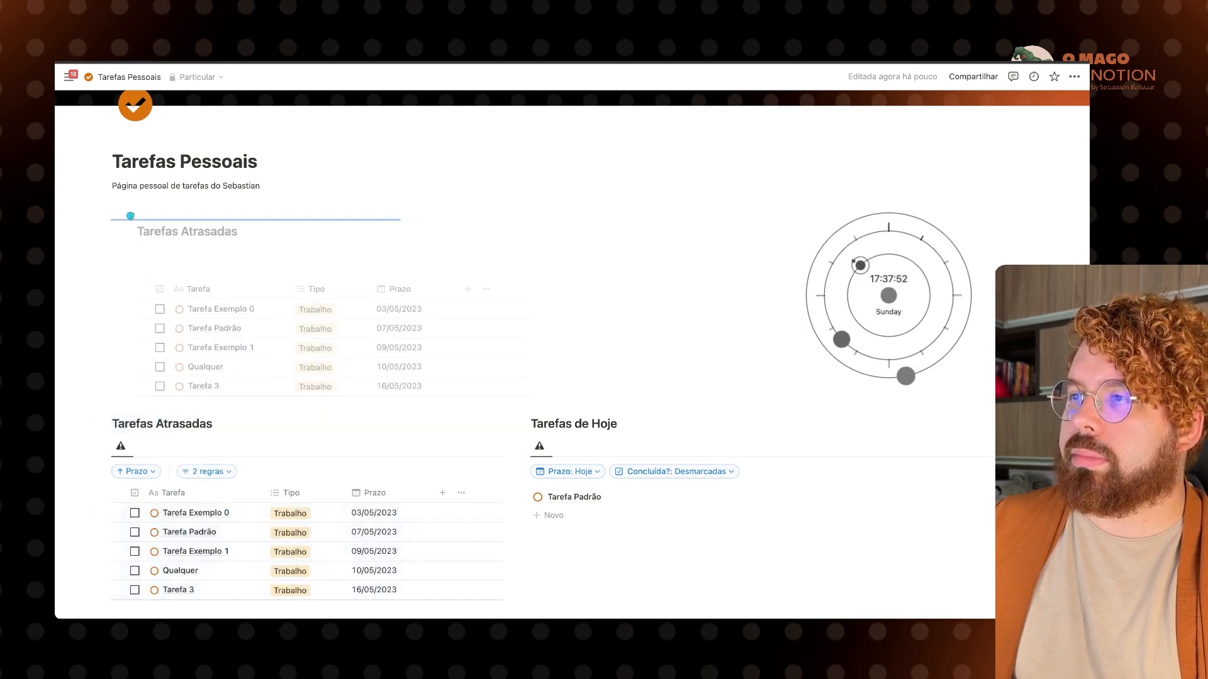
left_click_drag(304, 340, 302, 339)
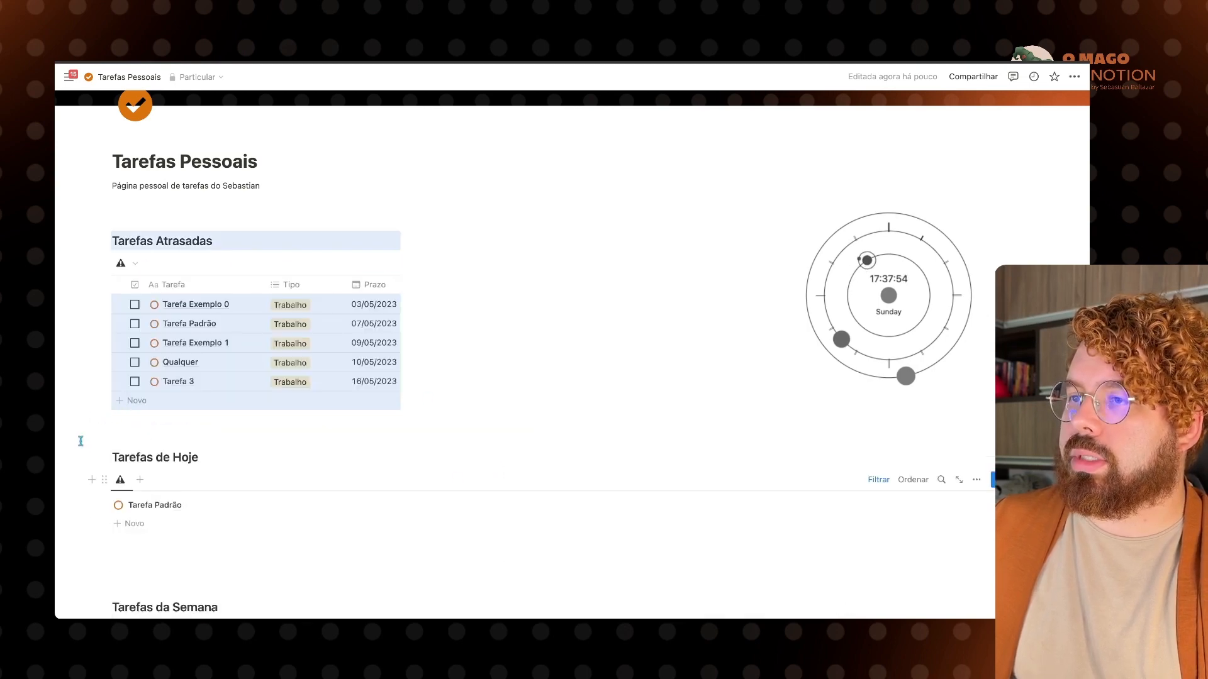
left_click_drag(82, 448, 180, 559)
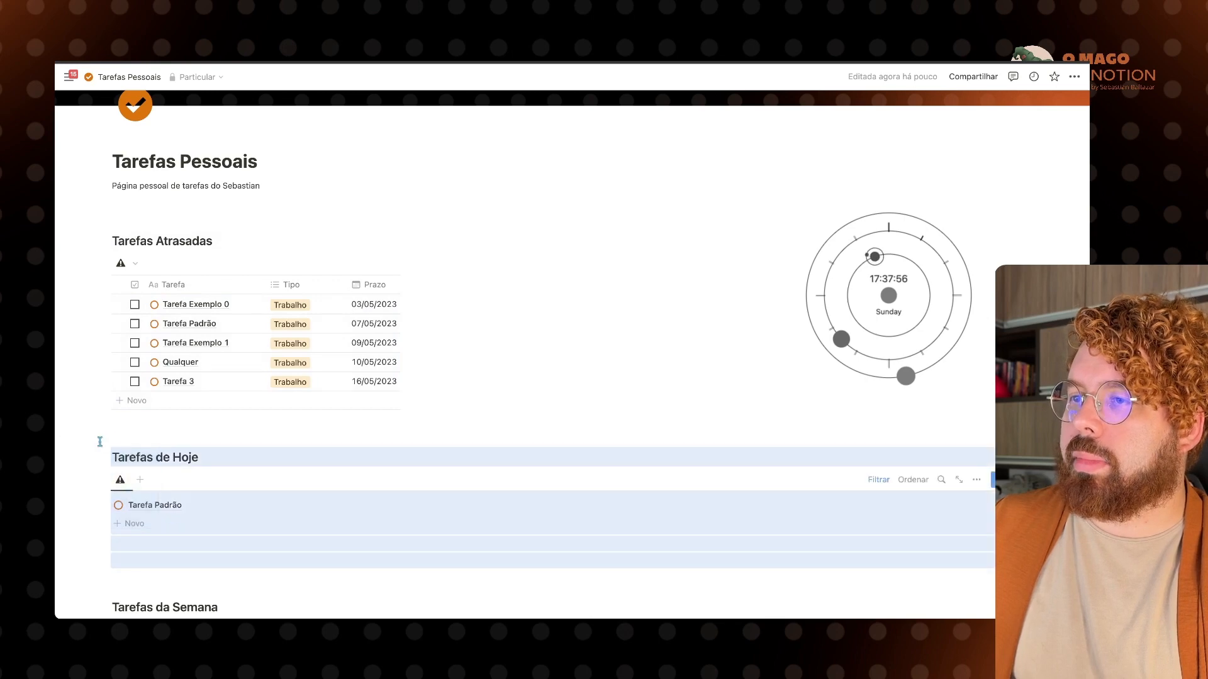
left_click_drag(108, 456, 504, 216)
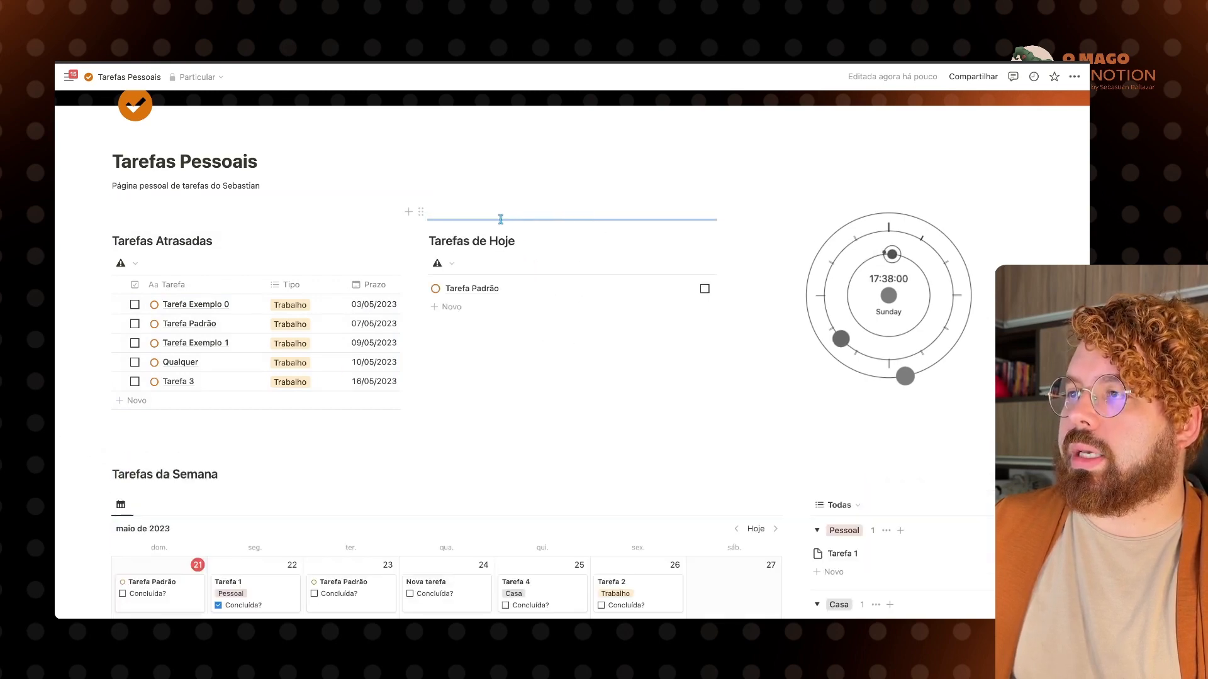
Step: Delete the leftover empty lines and widen the left column
left_click(299, 202)
key("BackSpace")
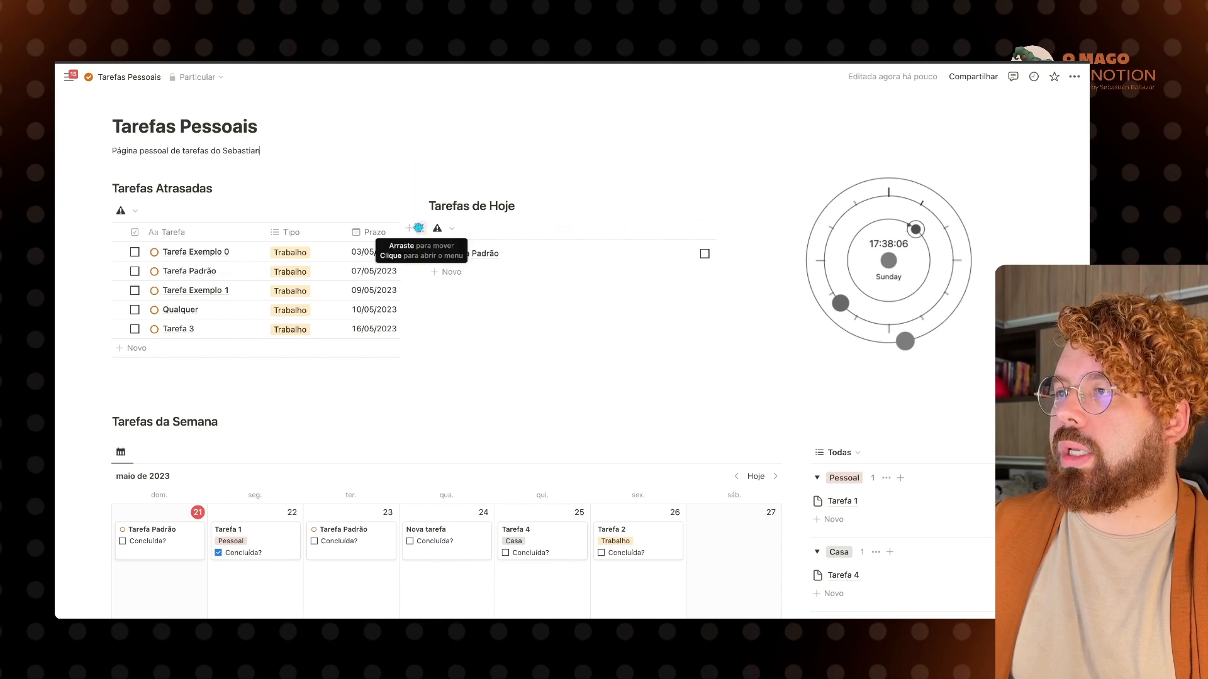
left_click(411, 180)
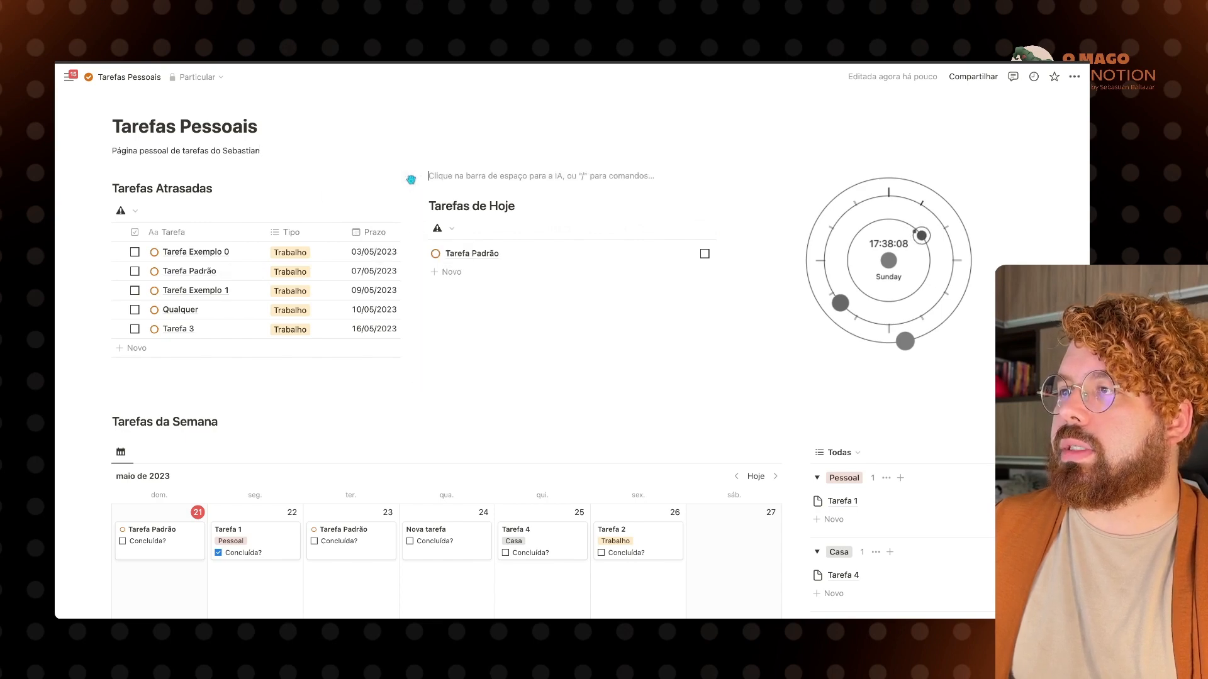
left_click_drag(414, 193, 446, 194)
left_click(513, 182)
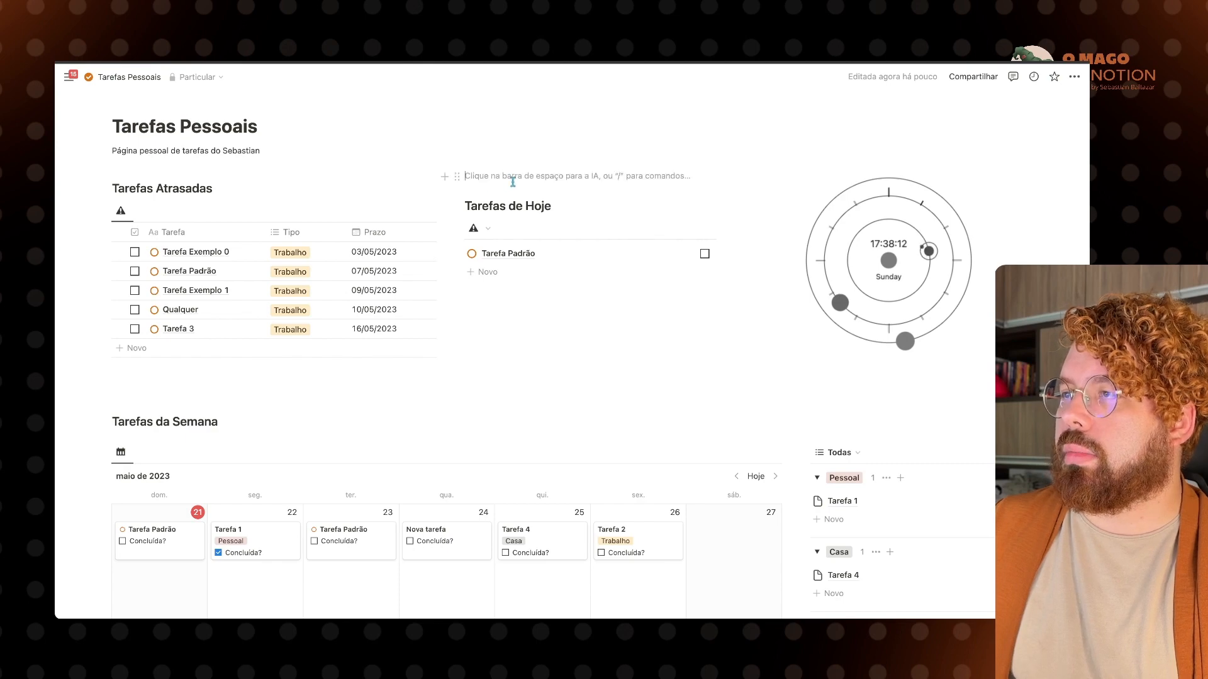
key("BackSpace")
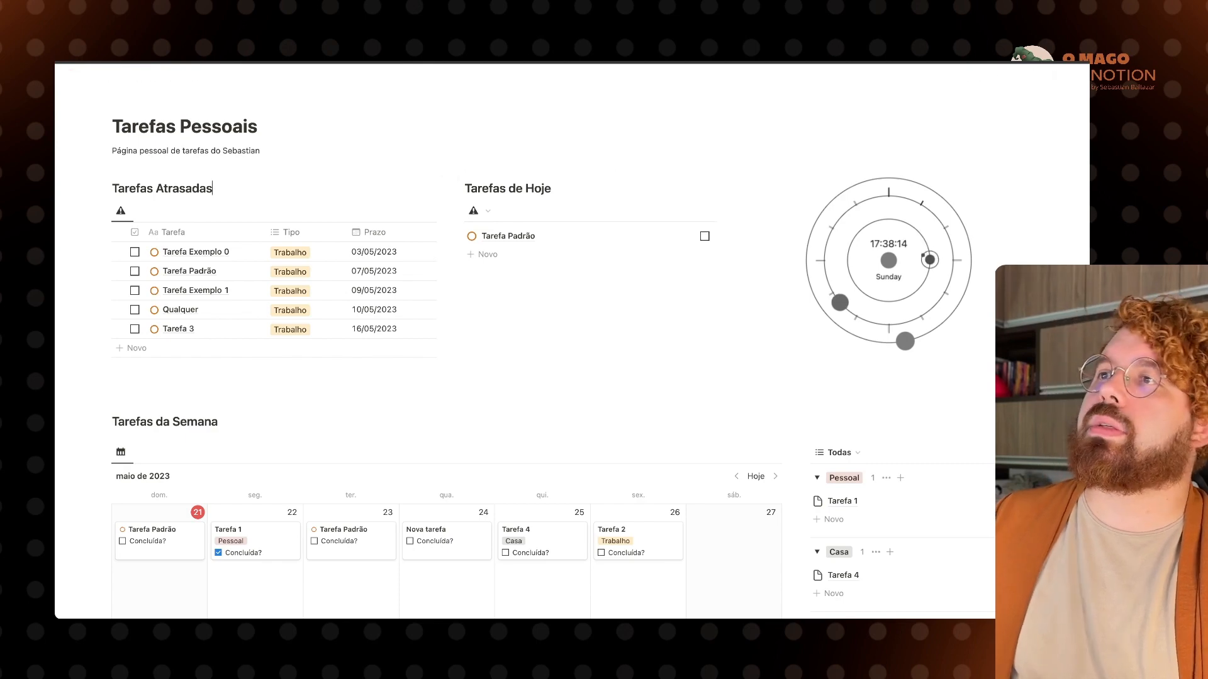
scroll(572, 351, "up", 2)
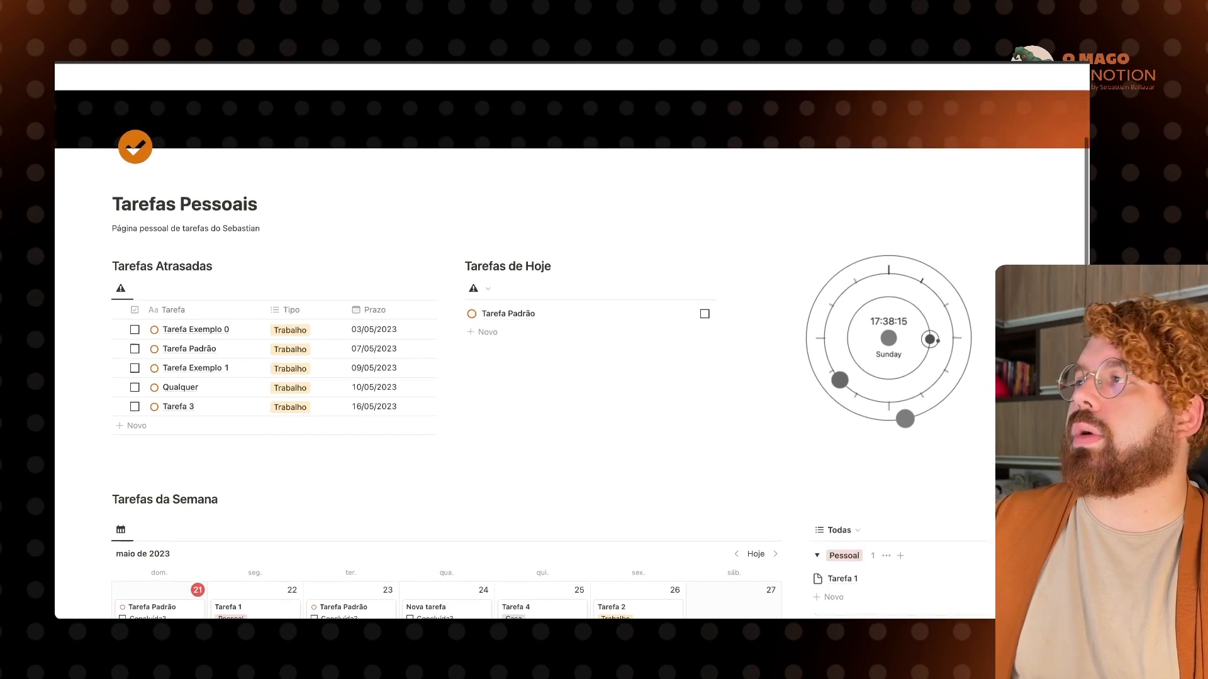
Step: Turn the page description block into a callout (Frase de destaque)
left_click(105, 229)
mouse_move(189, 198)
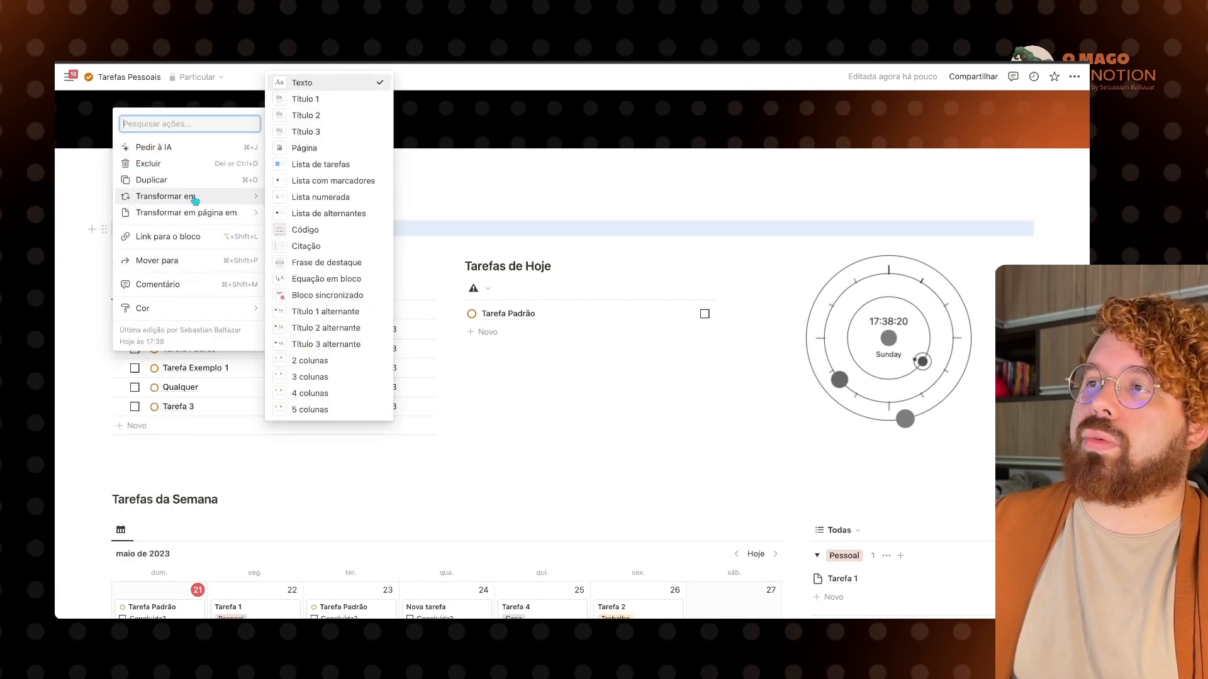
left_click(343, 270)
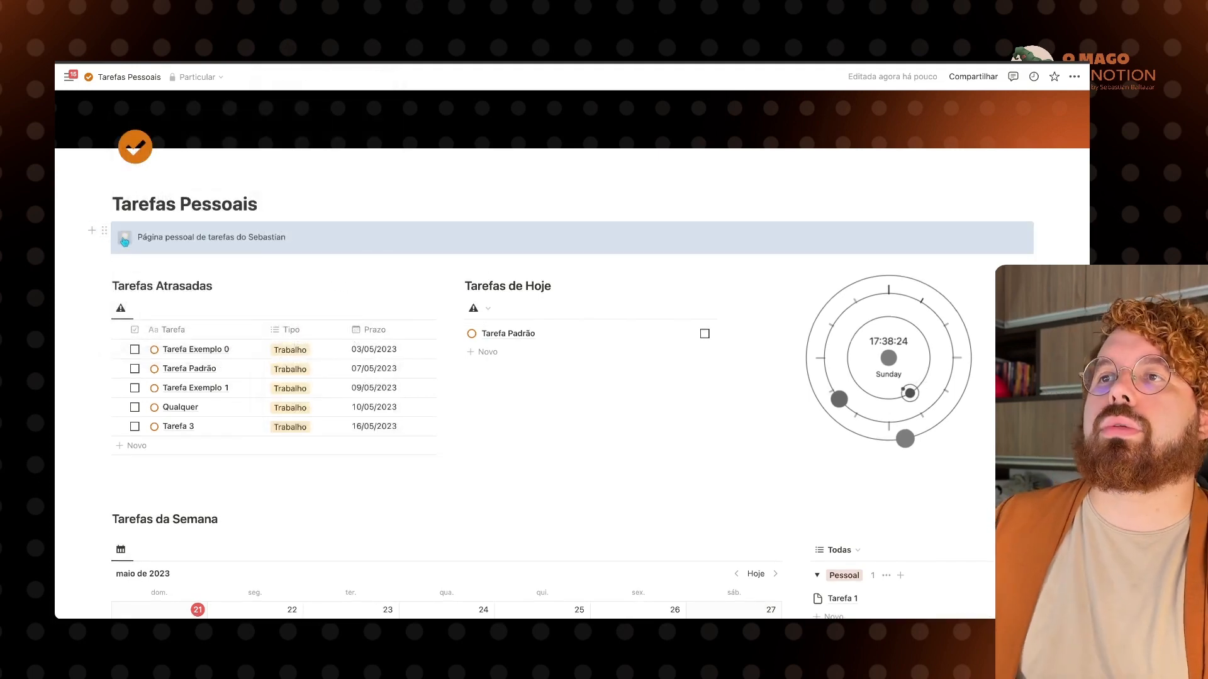
Step: Give the callout the checklist icon from the Ícones tab, filtered by 'che'
left_click(124, 238)
left_click(118, 265)
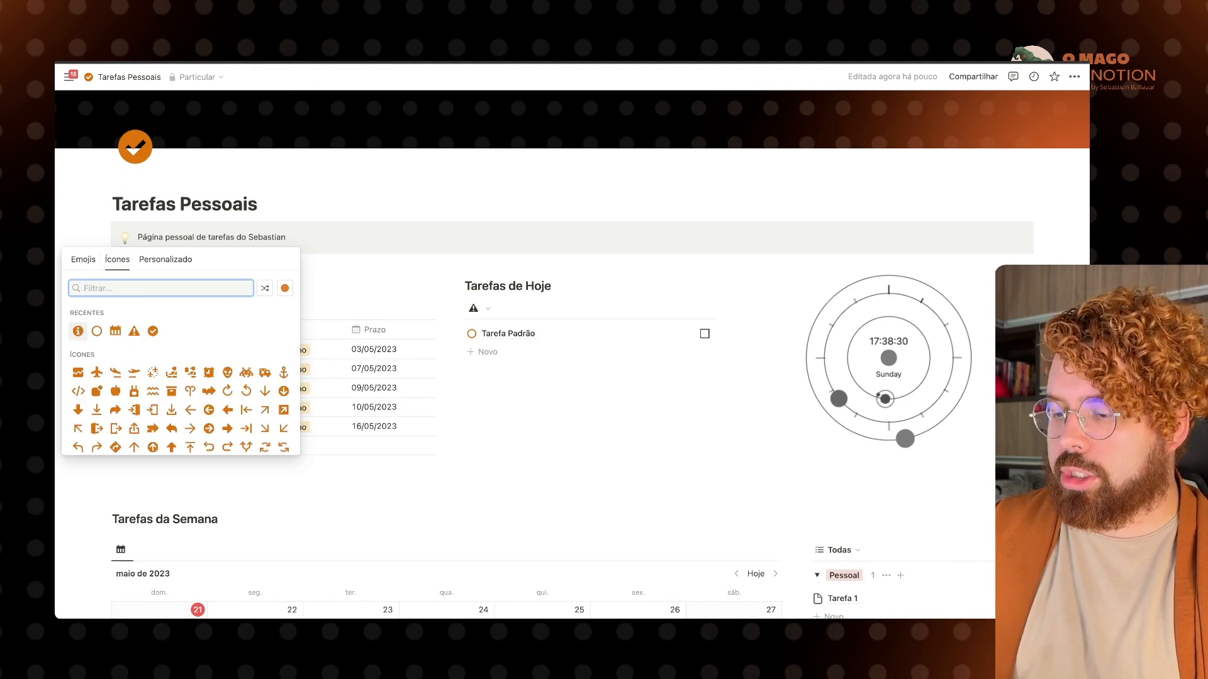
type("che")
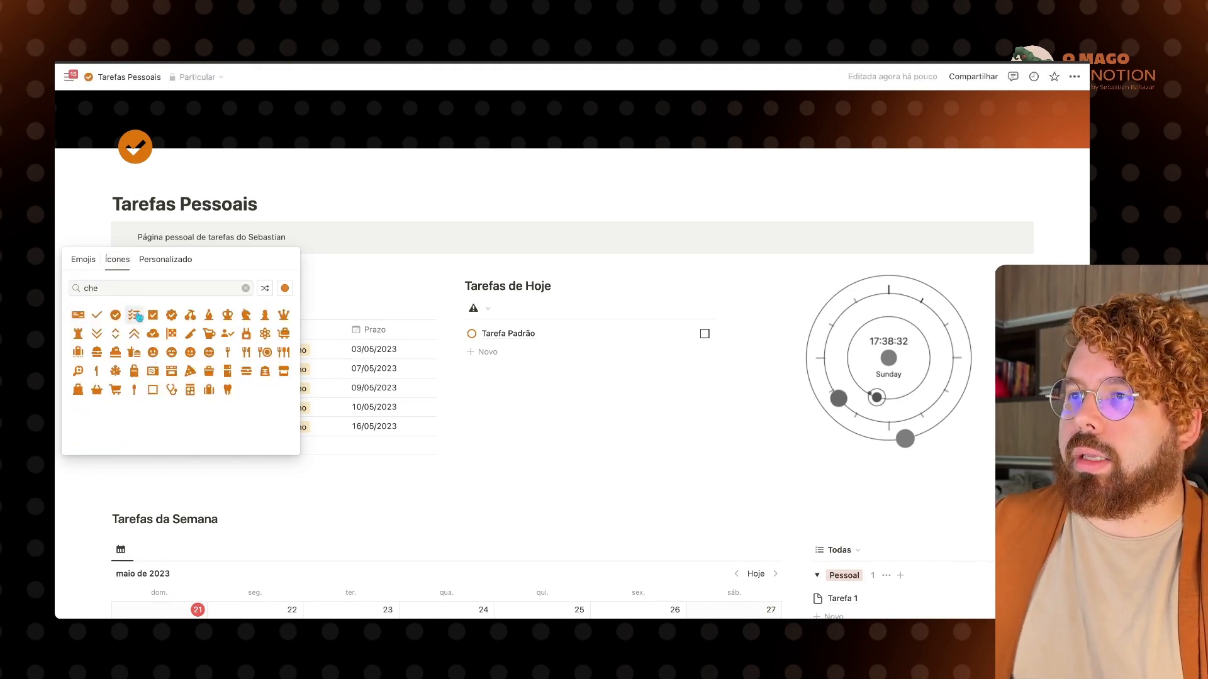
left_click(135, 316)
double_click(176, 237)
key("Escape")
scroll(283, 226, "down", 1)
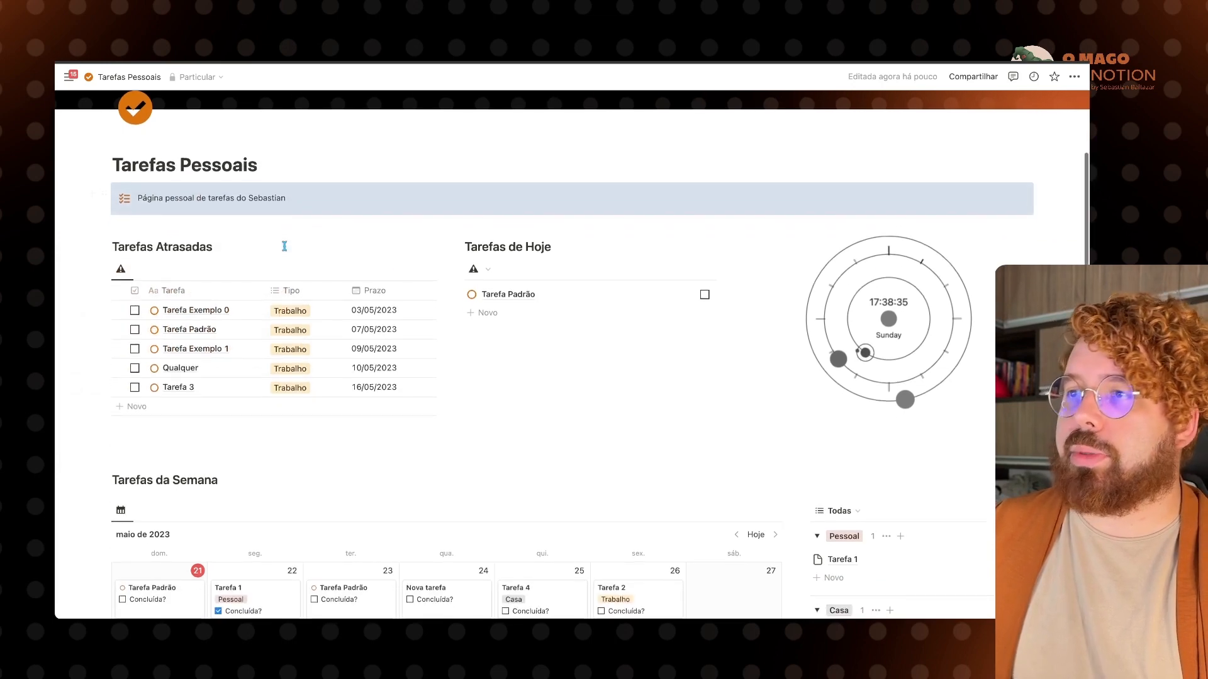
left_click(297, 203)
scroll(296, 202, "down", 3)
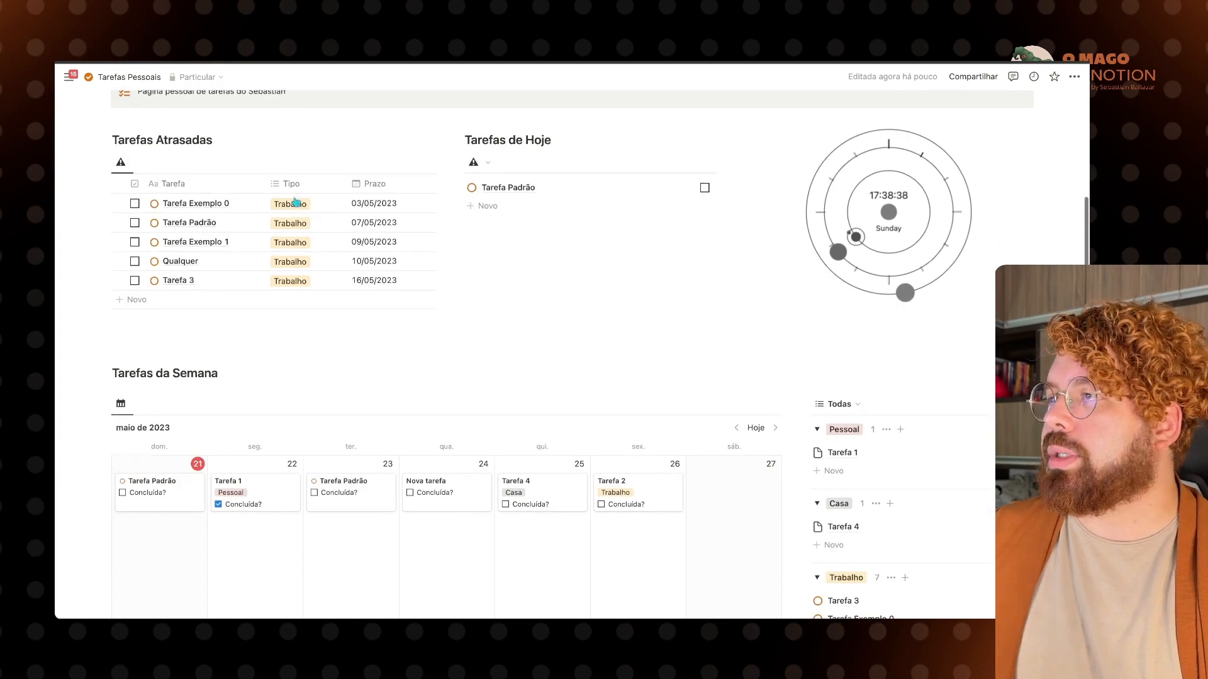
scroll(296, 202, "up", 1)
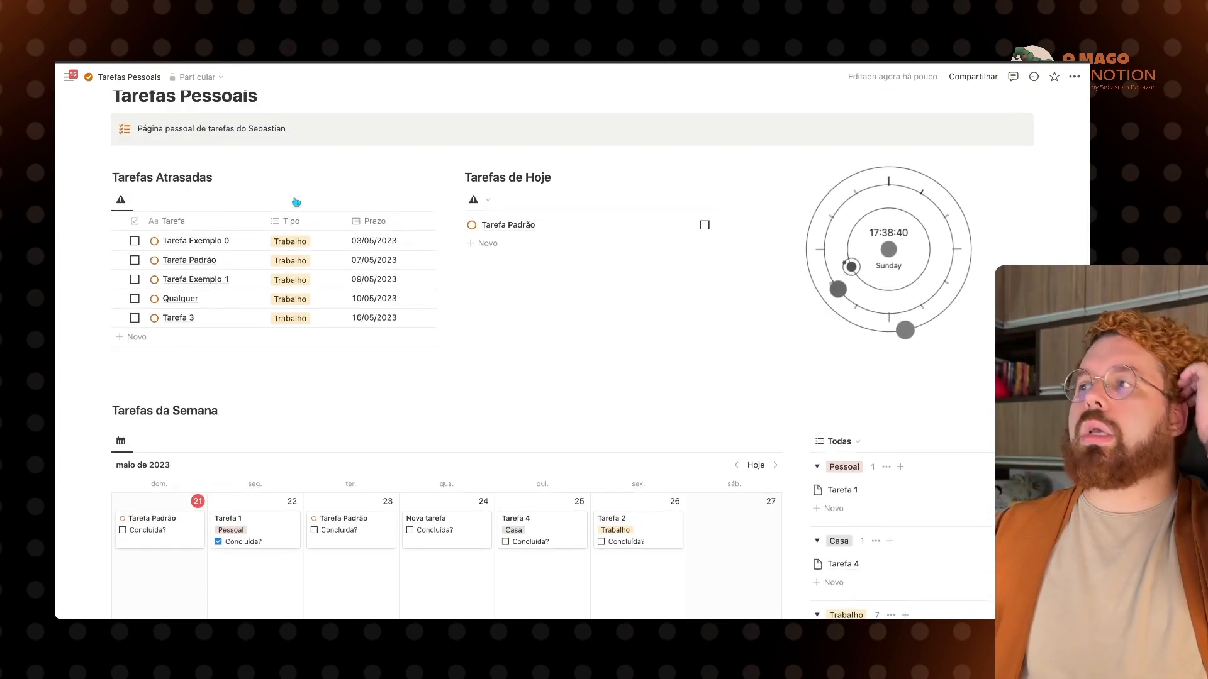
scroll(296, 201, "down", 10)
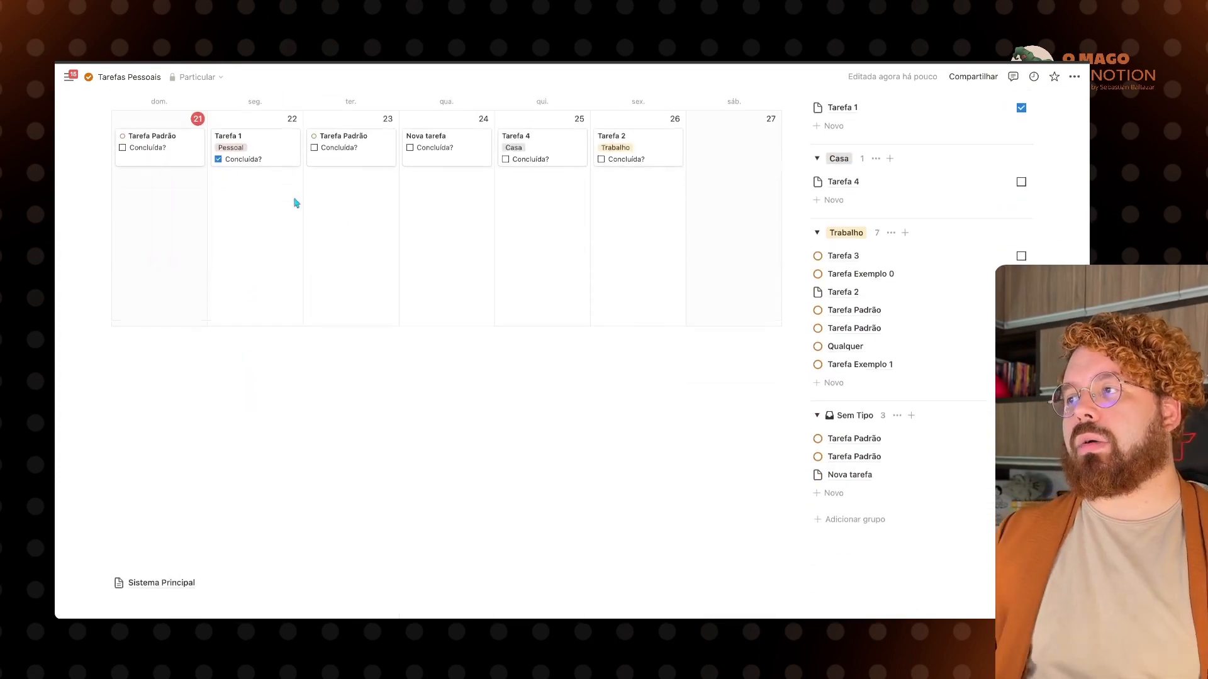
scroll(296, 202, "up", 15)
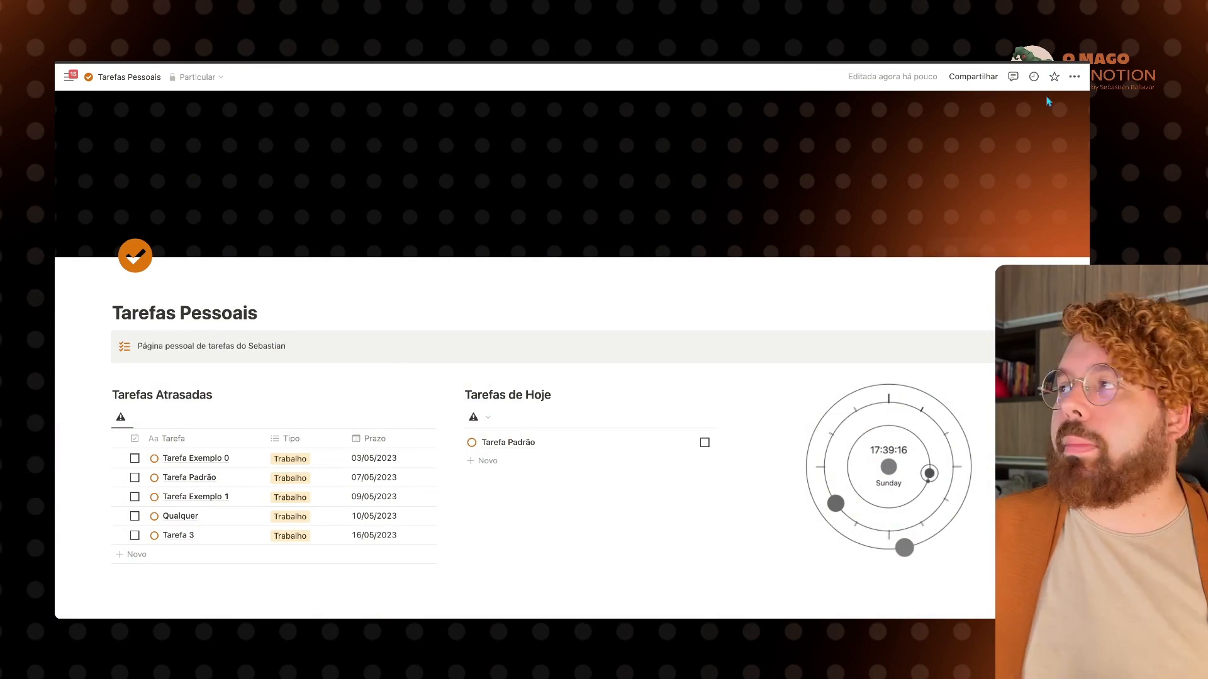
Step: Open Adicionar conexões from the ••• page menu and scroll through the available connections
left_click(1074, 81)
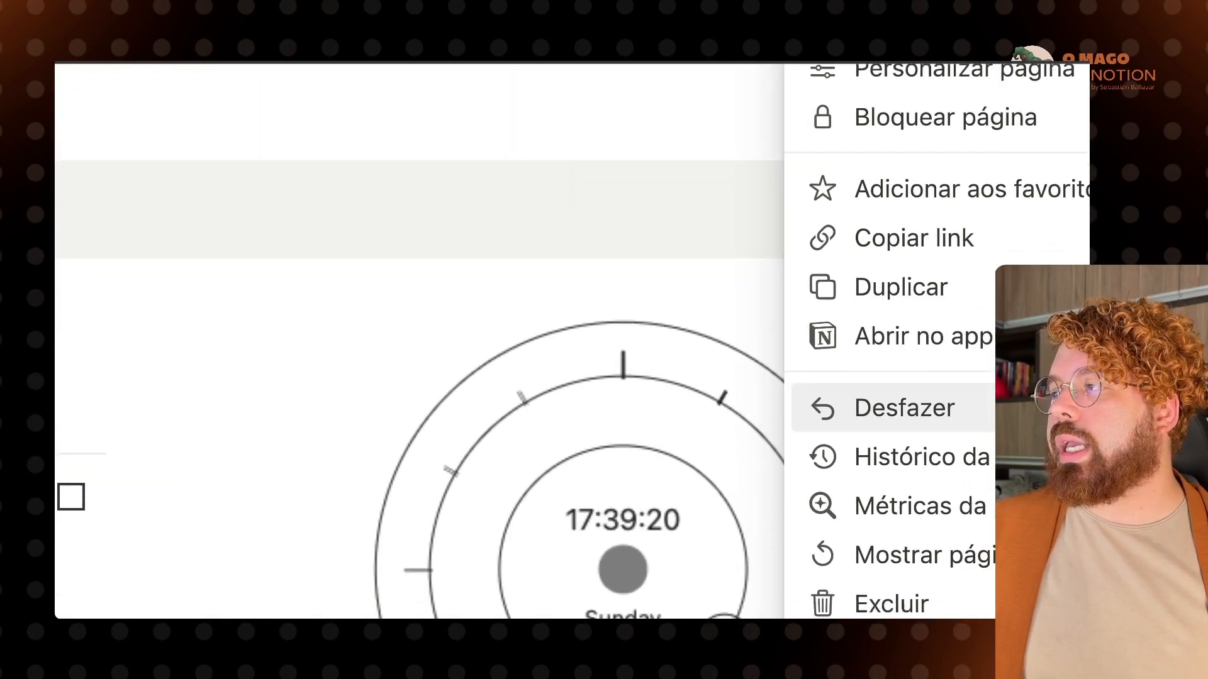
scroll(818, 283, "down", 5)
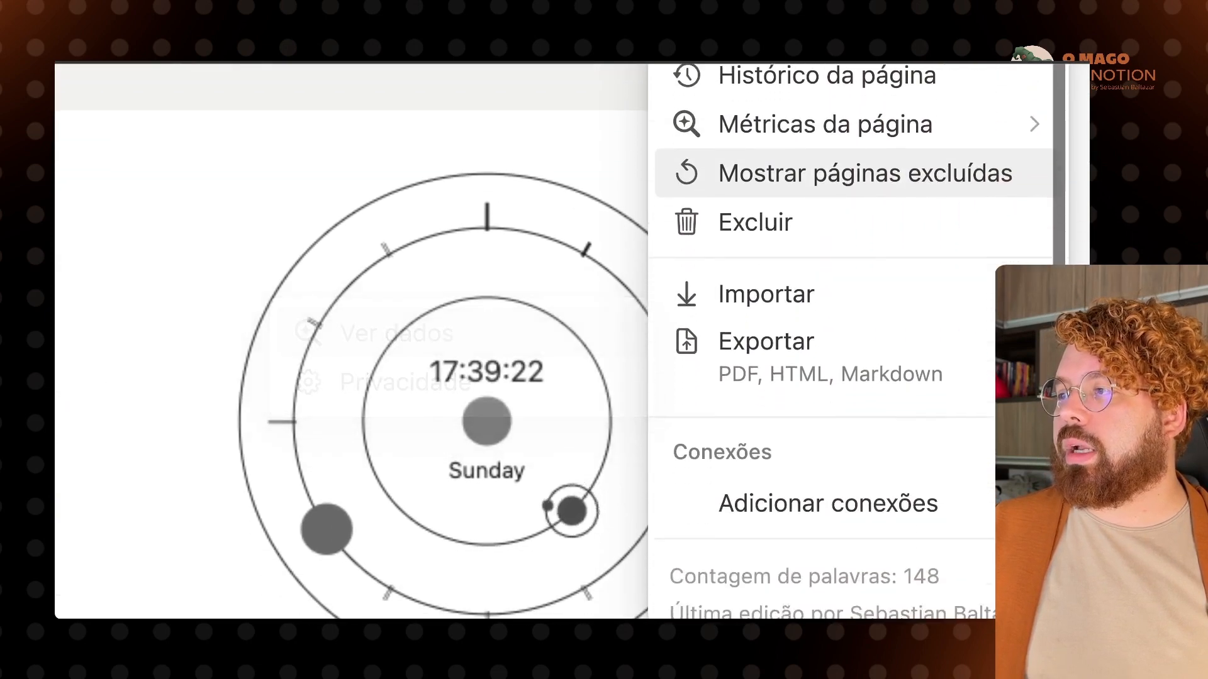
left_click(941, 432)
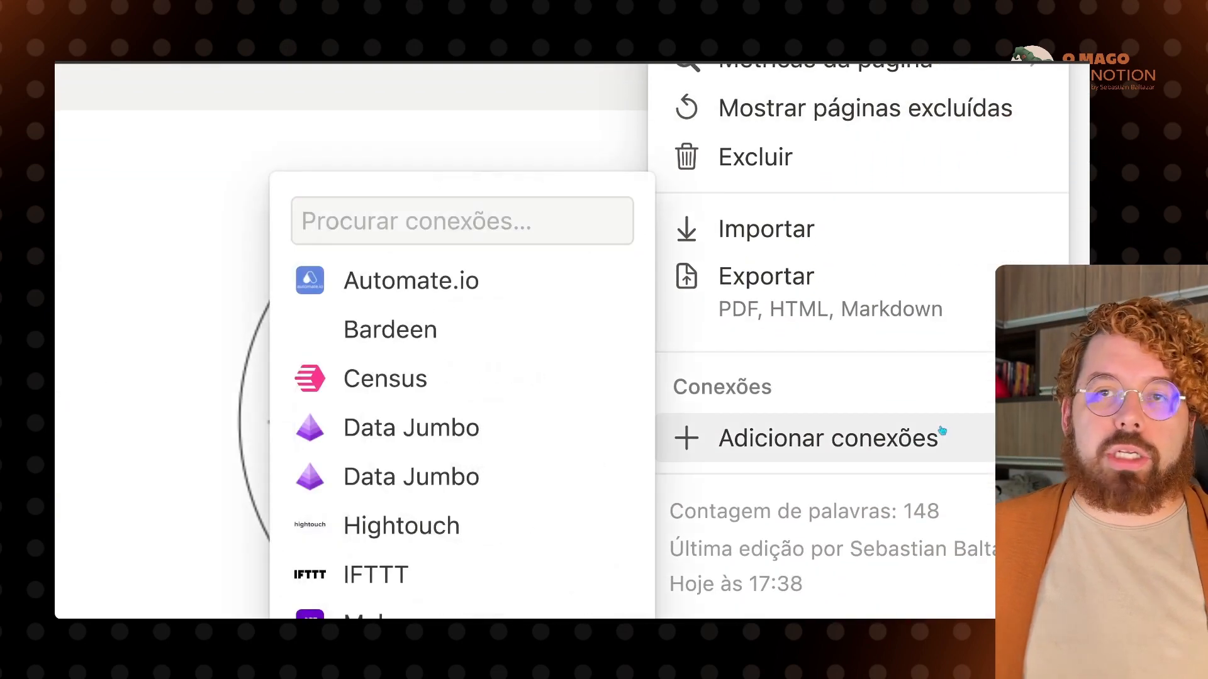
scroll(542, 298, "down", 10)
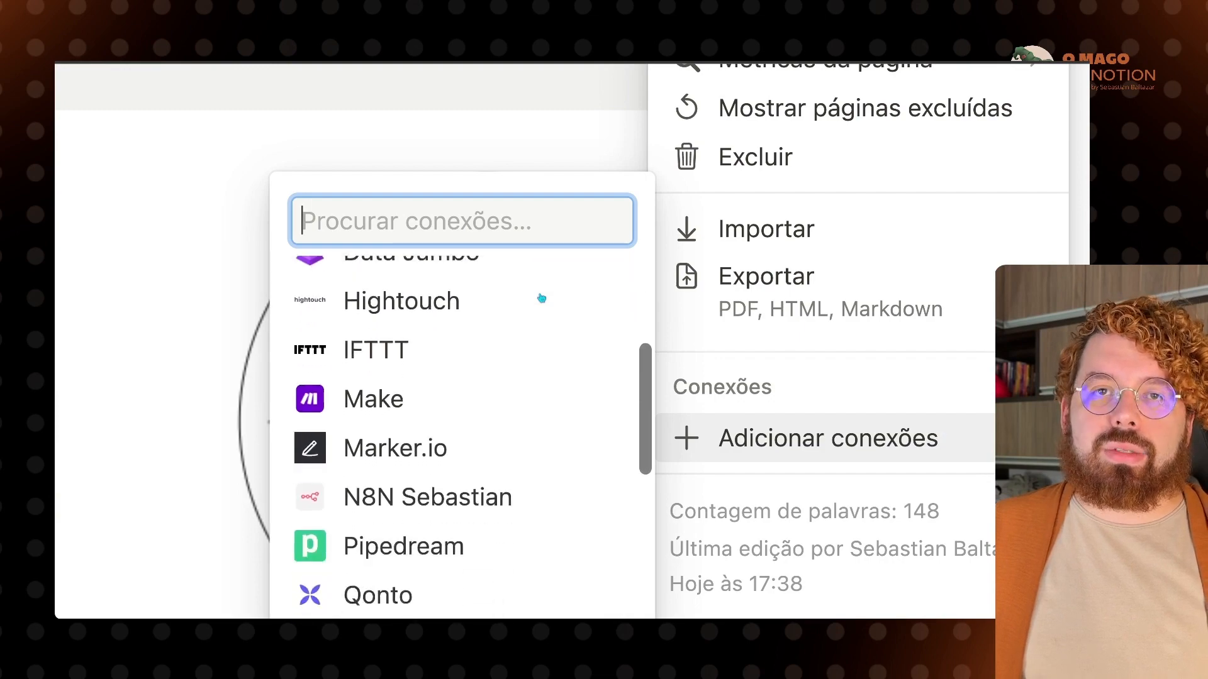
scroll(542, 298, "up", 10)
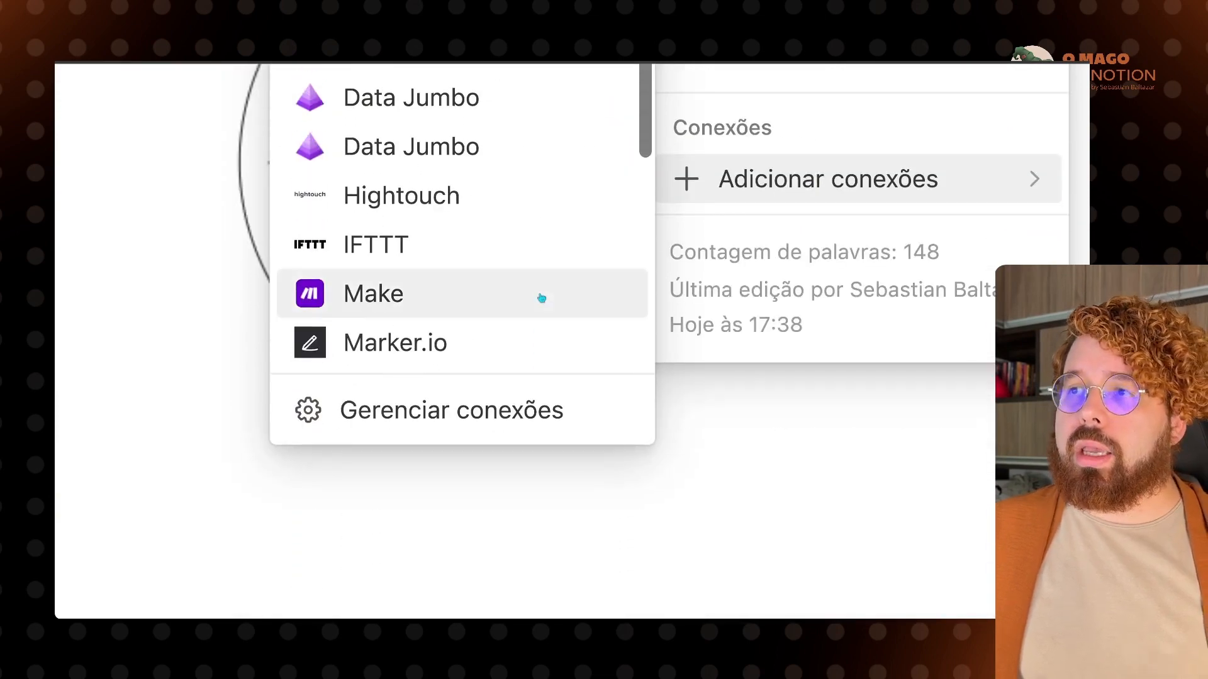
scroll(542, 298, "down", 3)
scroll(541, 298, "down", 5)
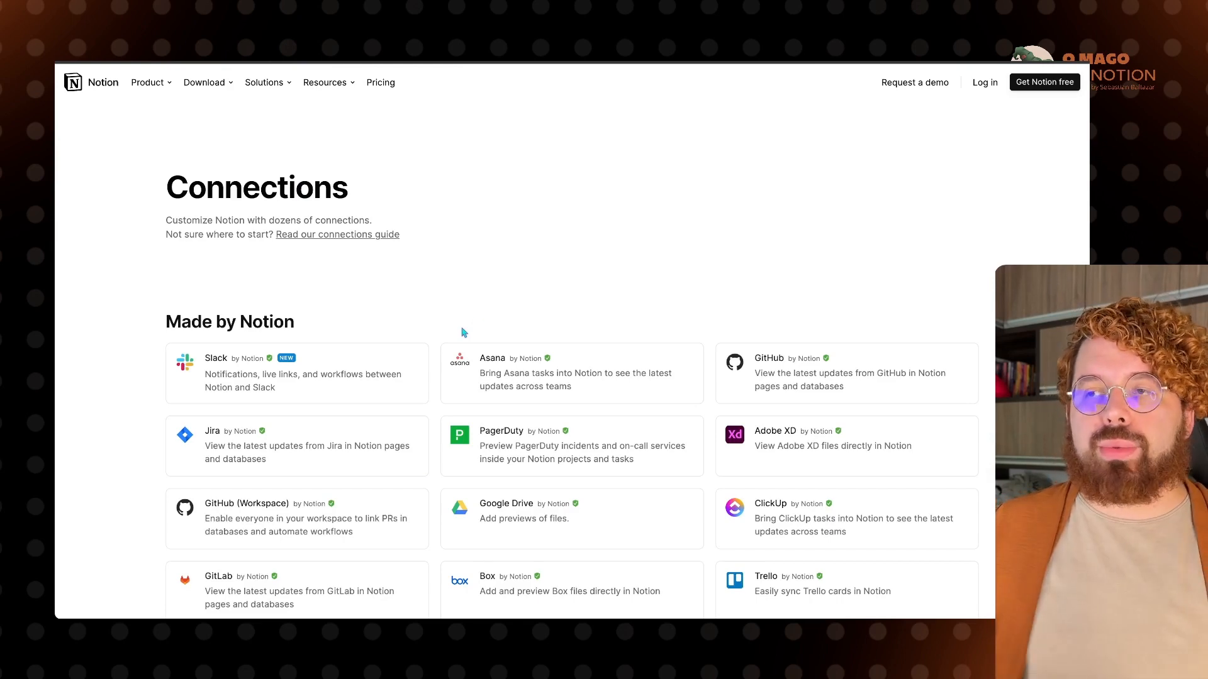
scroll(371, 313, "down", 1)
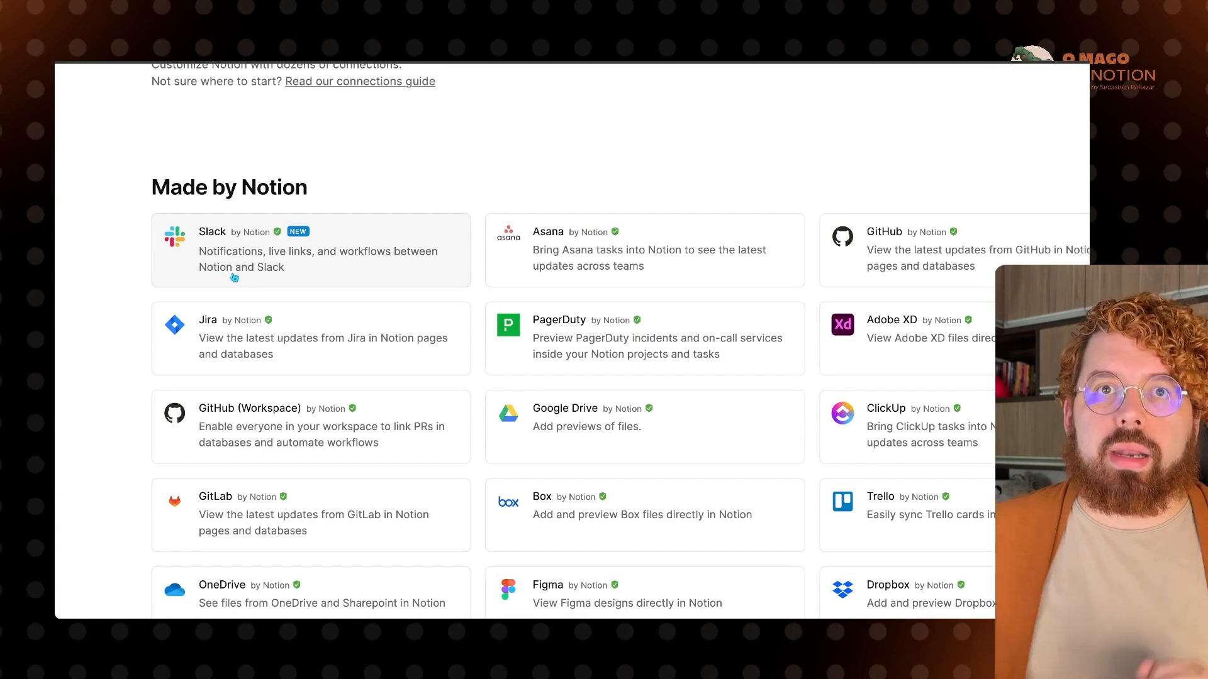
scroll(234, 278, "down", 10)
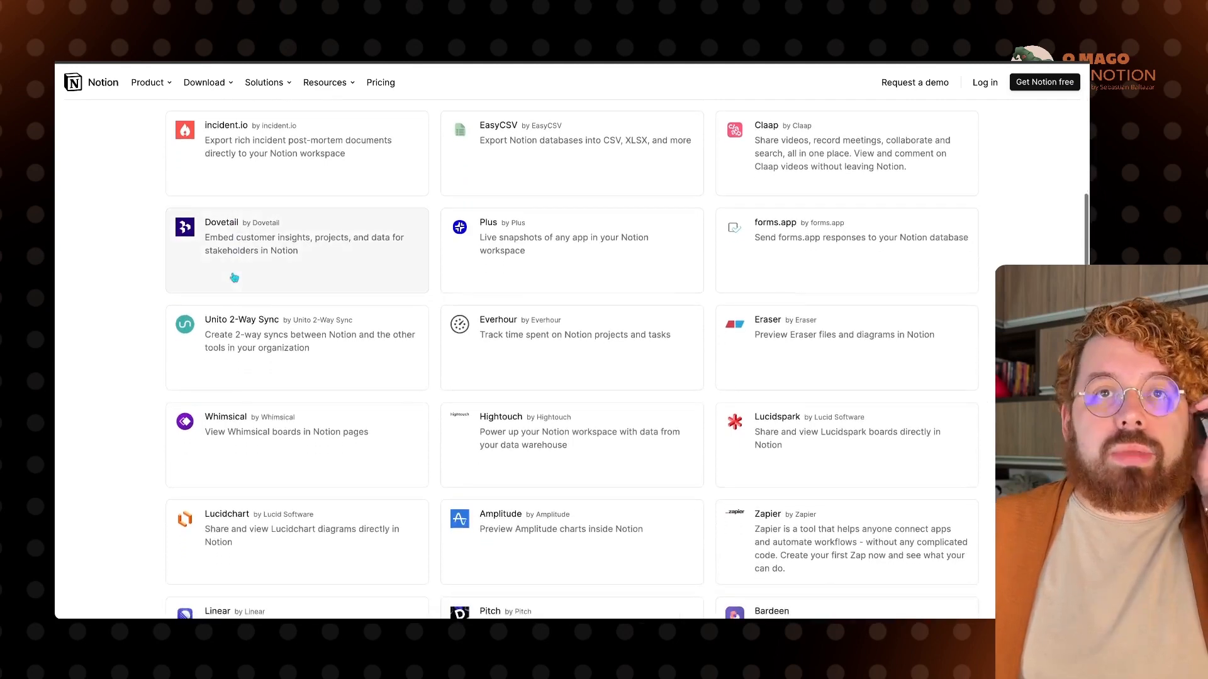
scroll(234, 277, "up", 2)
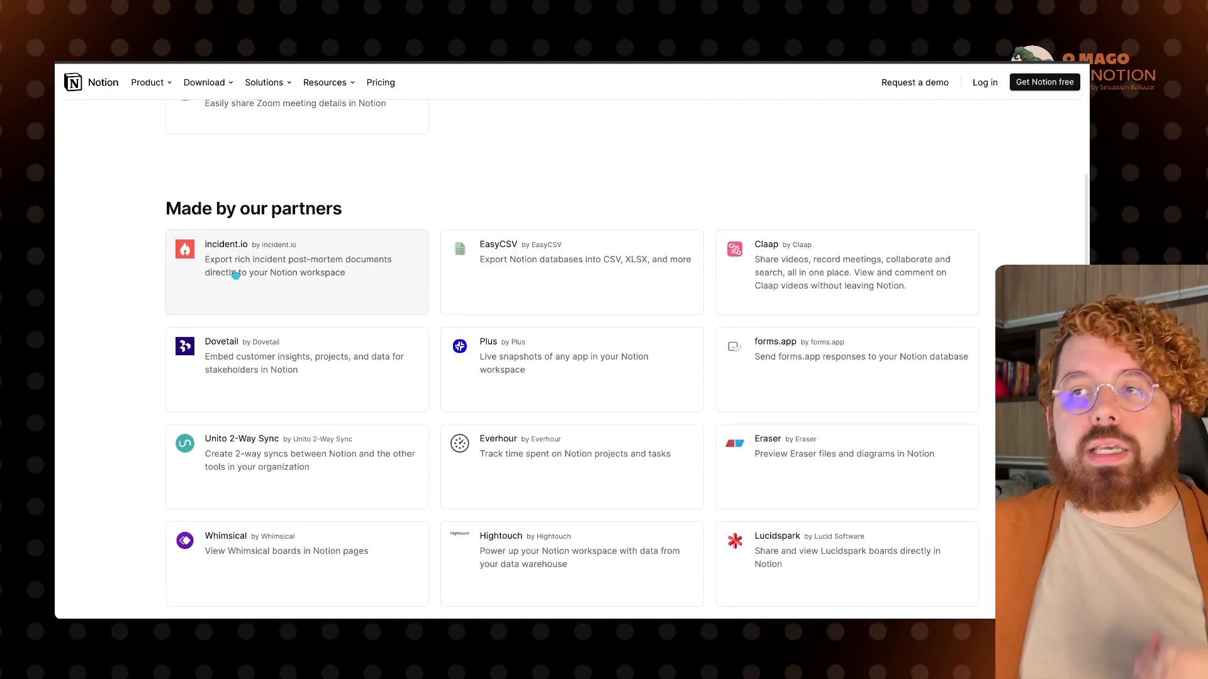
scroll(235, 275, "right", 2)
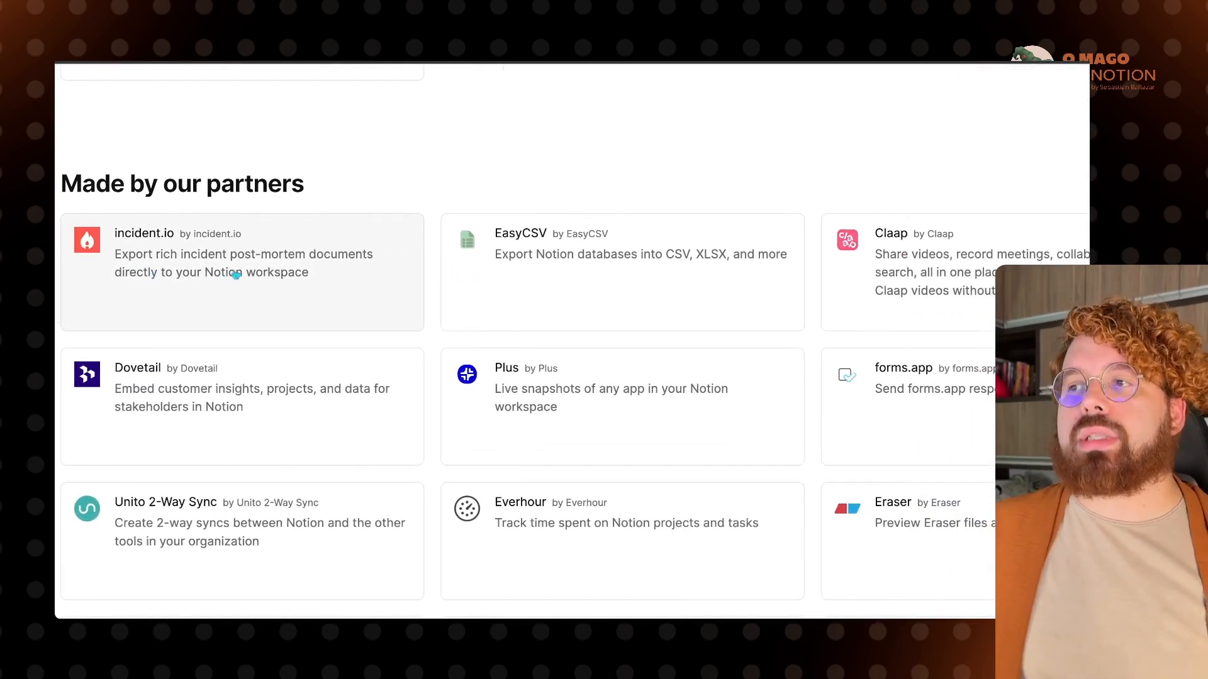
scroll(235, 275, "down", 5)
scroll(235, 275, "down", 3)
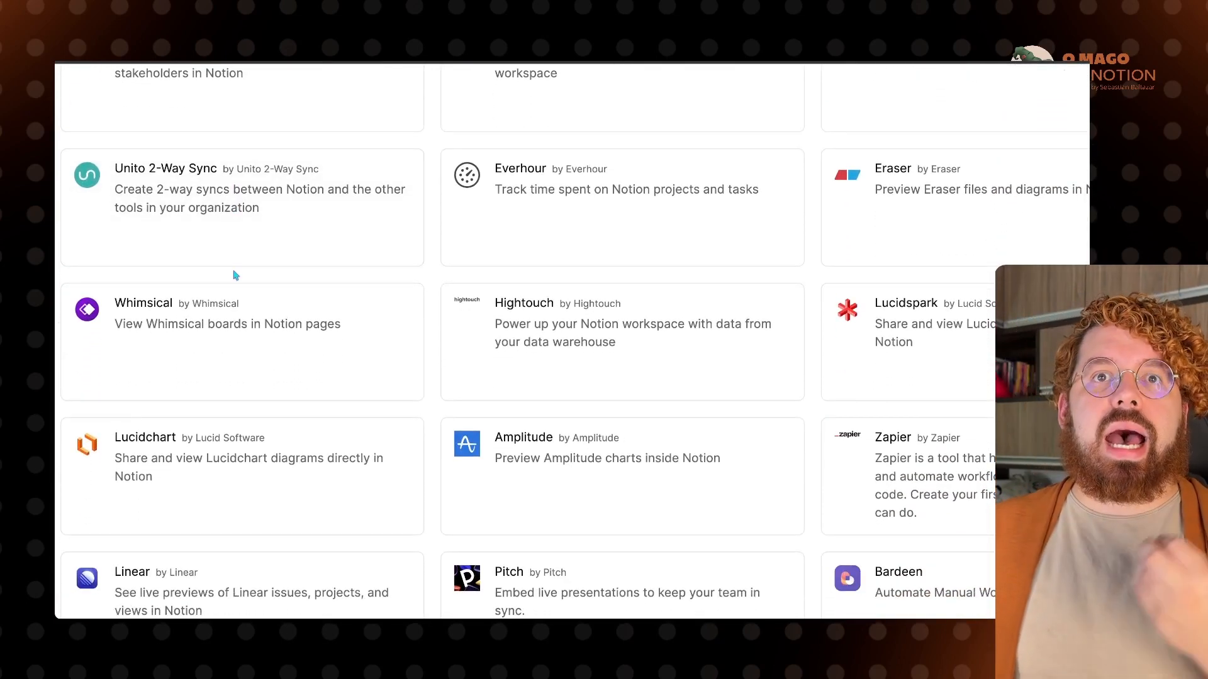
scroll(235, 275, "down", 15)
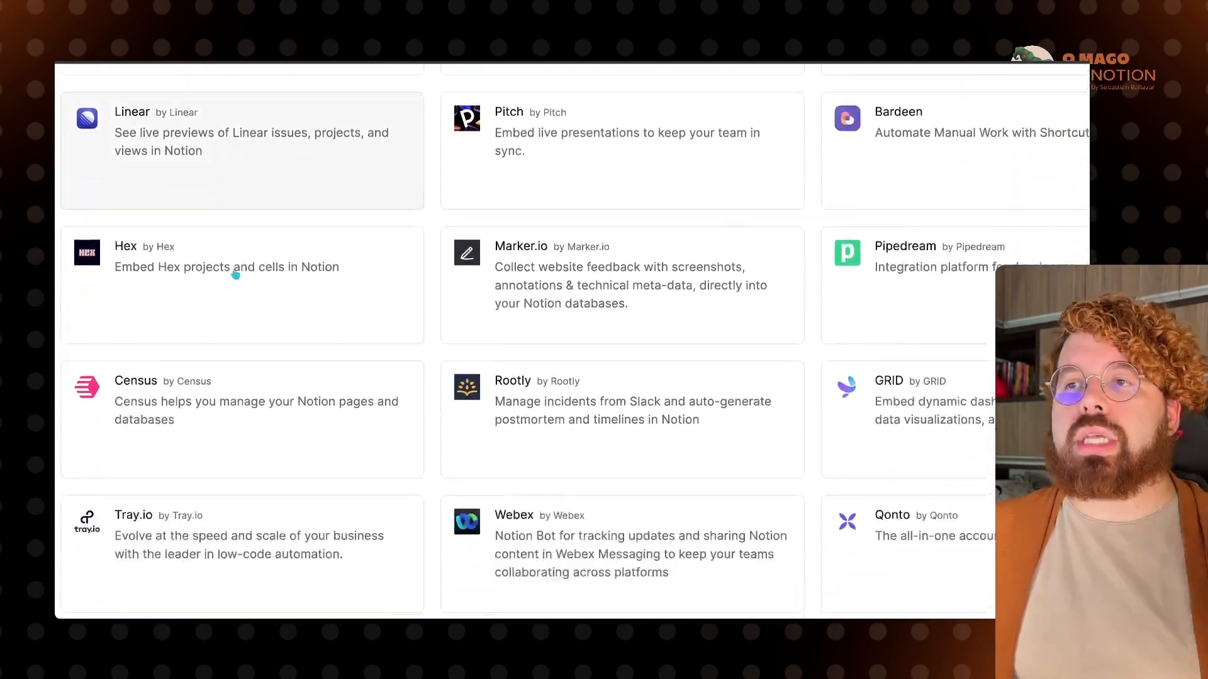
scroll(236, 274, "down", 8)
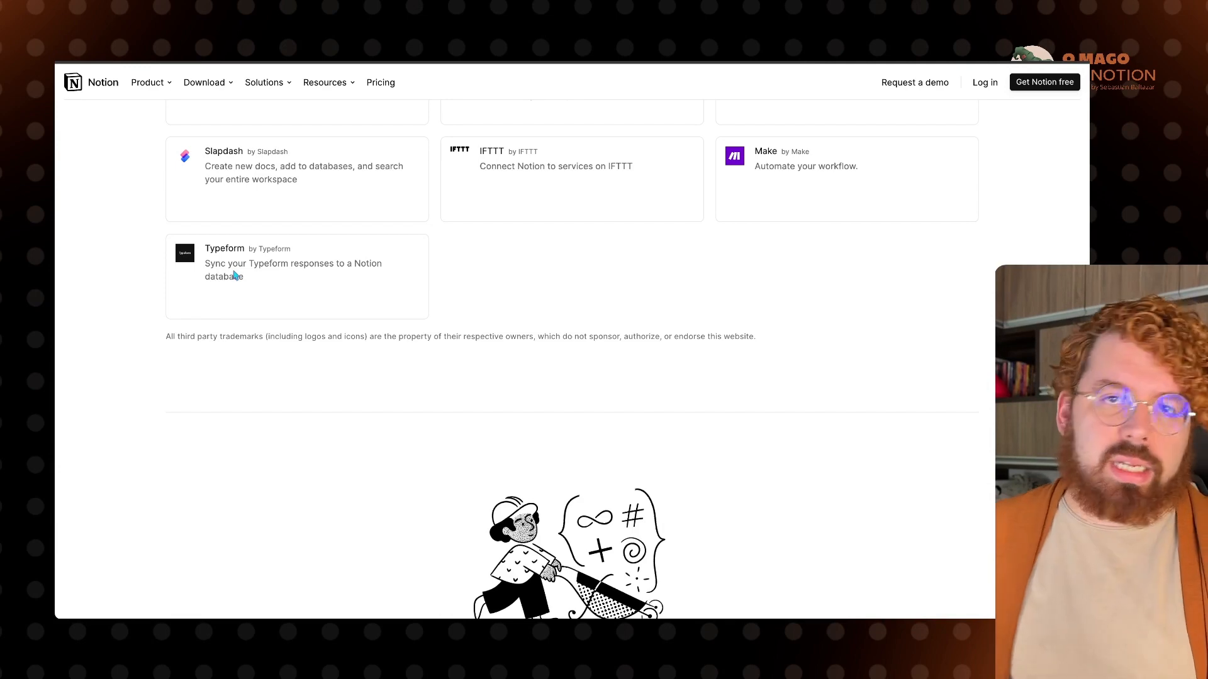
scroll(235, 275, "up", 20)
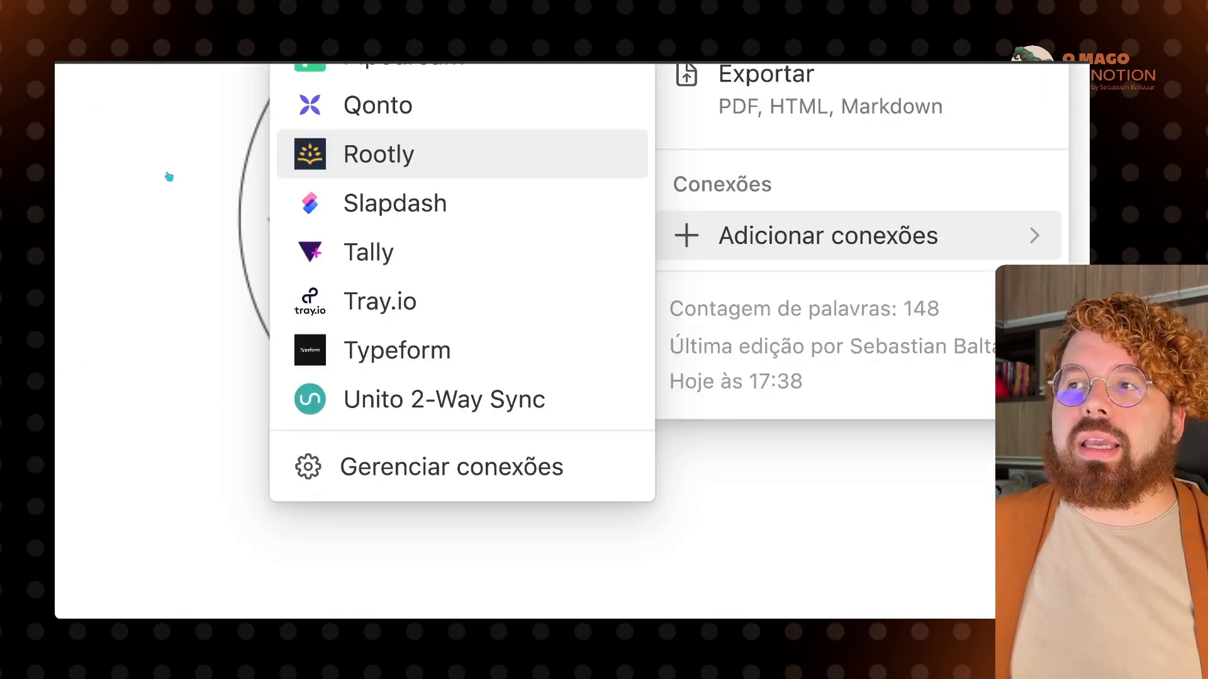
Step: Dismiss the Adicionar conexões submenu and the ••• page menu to return to Tarefas Pessoais
left_click(198, 185)
scroll(196, 187, "down", 10)
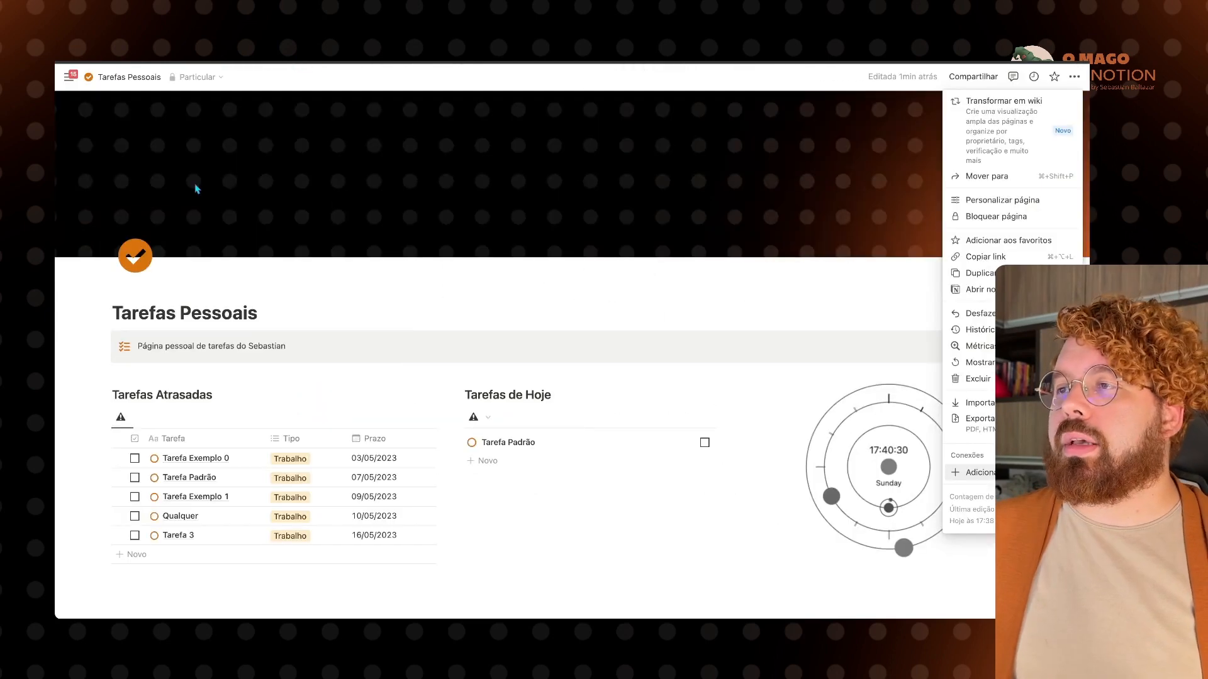
left_click(378, 221)
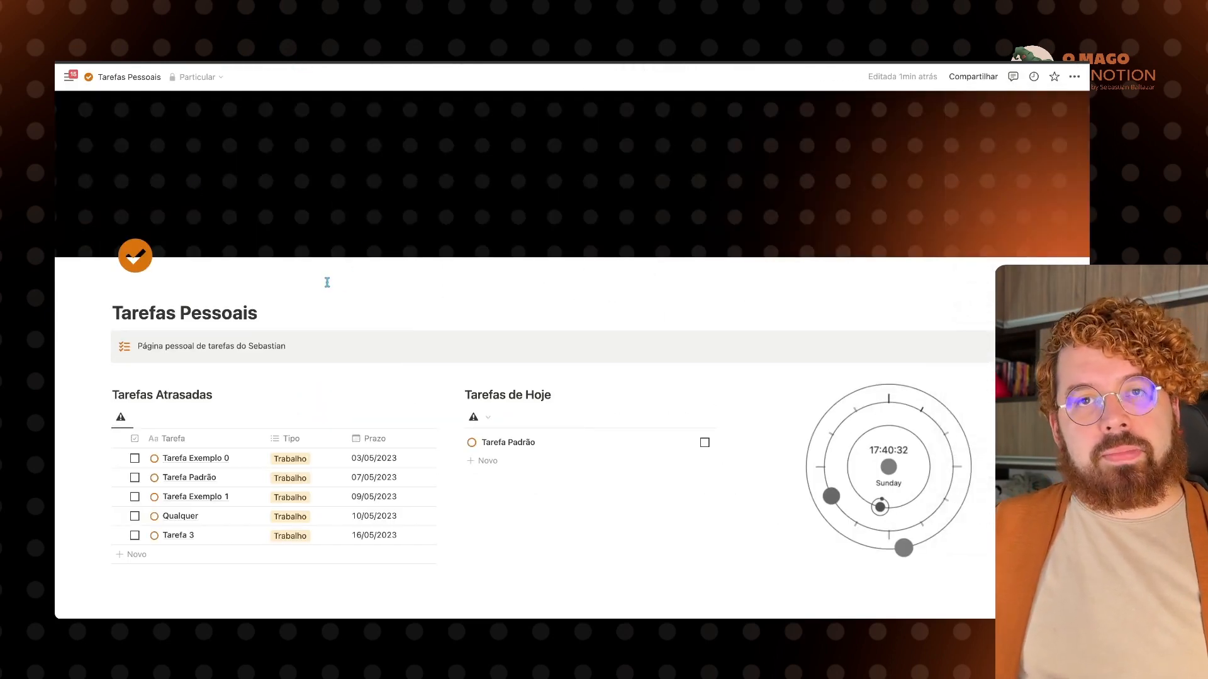